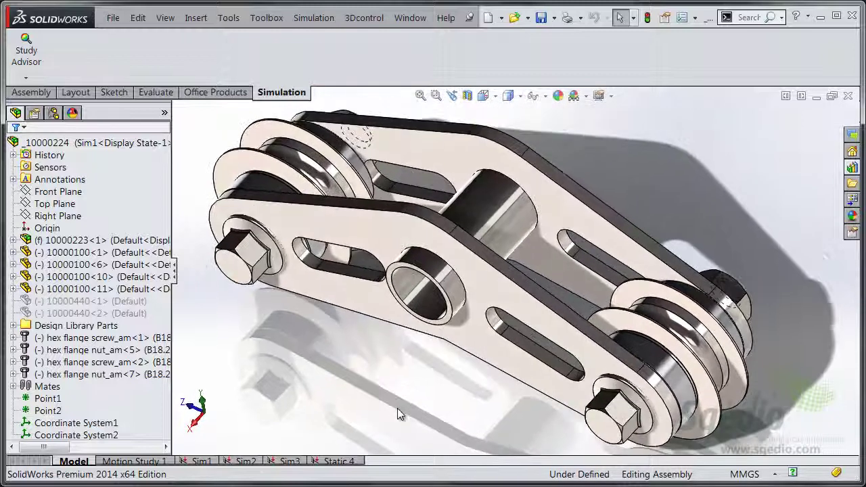
Examine the hex flange screws and nuts included in the assembly
{"action": "left_click", "coordinate": [77, 338]}
{"action": "left_click", "coordinate": [67, 374]}
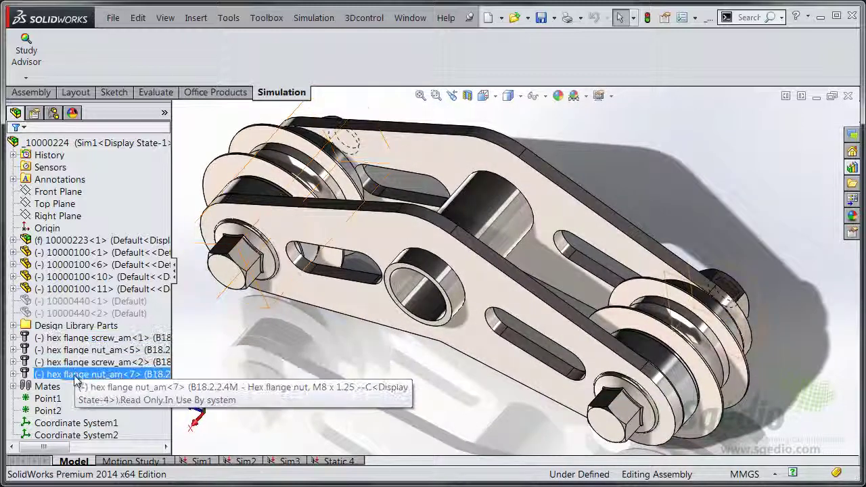
{"action": "left_click", "coordinate": [236, 369]}
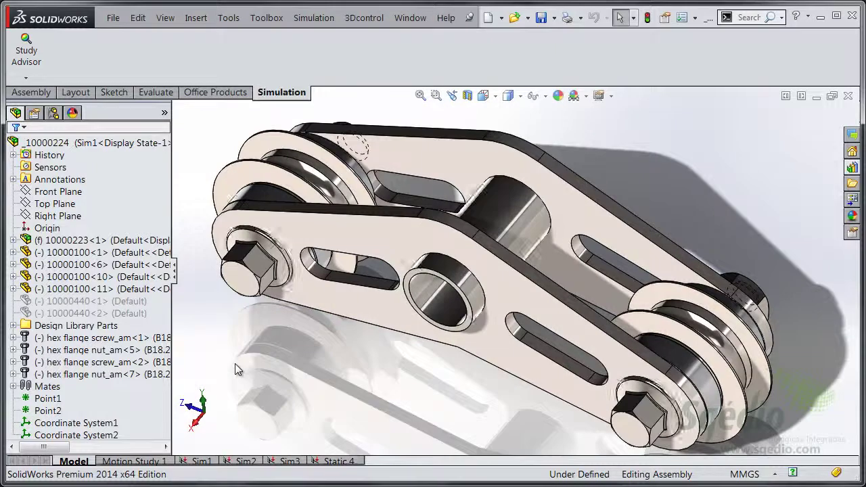
Create a new static study with Toolbox fasteners converted to bolt connectors
{"action": "left_click", "coordinate": [27, 79]}
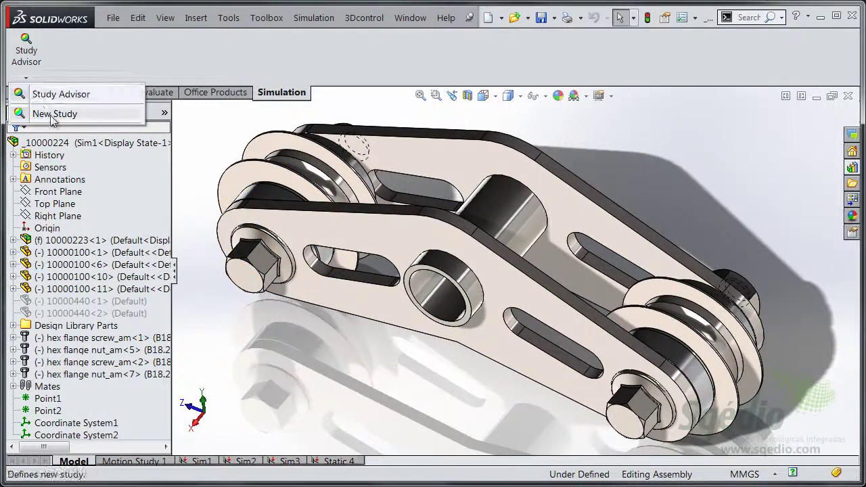
{"action": "left_click", "coordinate": [47, 114]}
{"action": "left_click_drag", "start_coordinate": [163, 263], "coordinate": [170, 362]}
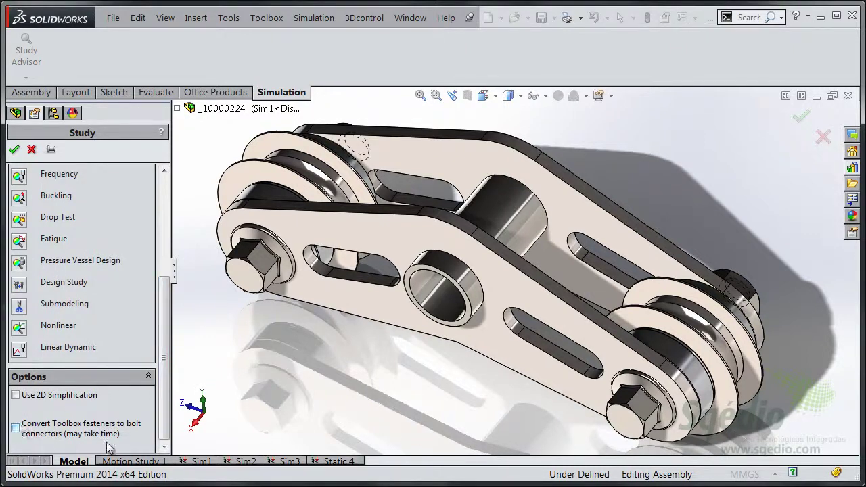
{"action": "left_click", "coordinate": [27, 429]}
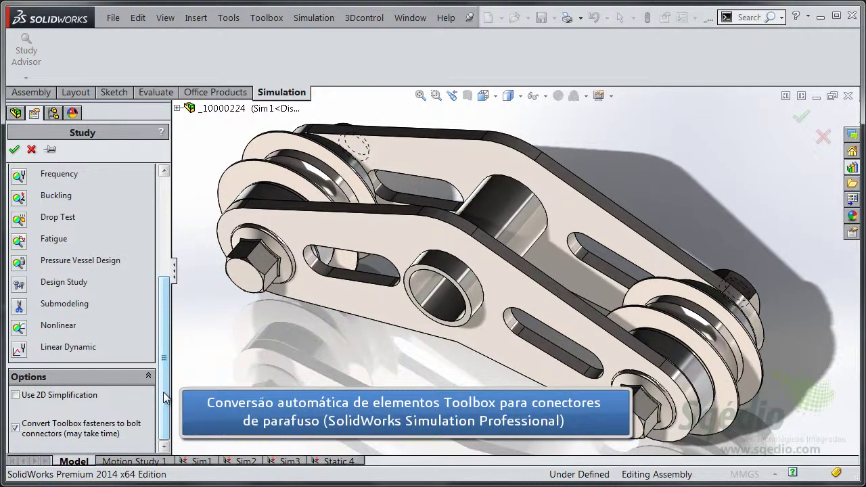
{"action": "left_click_drag", "start_coordinate": [164, 393], "coordinate": [168, 279]}
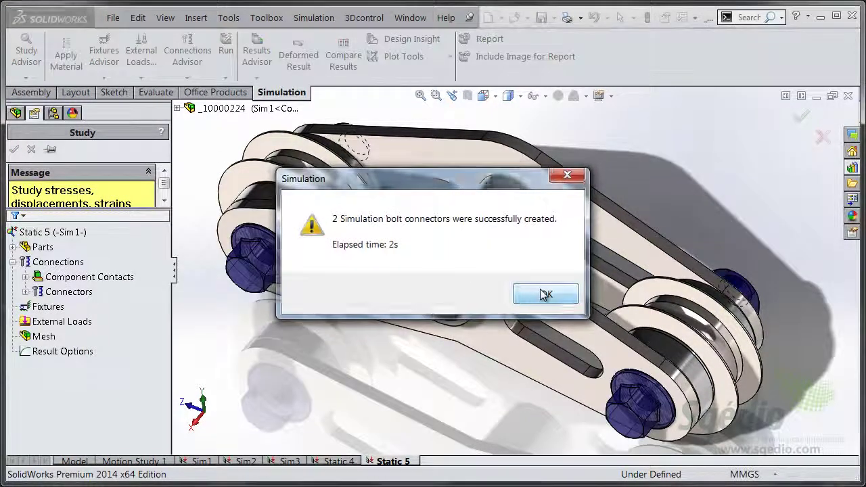
{"action": "left_click", "coordinate": [546, 293]}
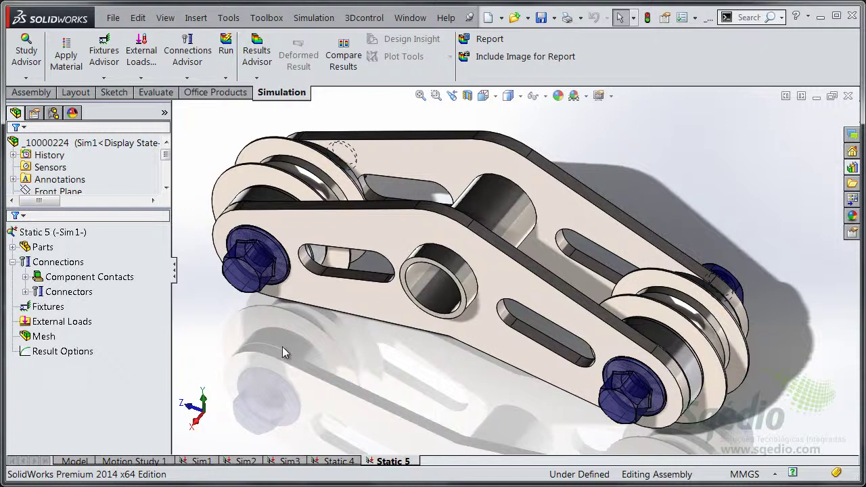
Examine the grouped hex flange screw M8 x 1.25 x 40 connectors of the Static 5 study and their locations
{"action": "left_click", "coordinate": [50, 293]}
{"action": "left_click", "coordinate": [25, 292]}
{"action": "left_click", "coordinate": [38, 307]}
{"action": "left_click_drag", "start_coordinate": [170, 358], "coordinate": [269, 358]}
{"action": "left_click", "coordinate": [167, 323]}
{"action": "left_click", "coordinate": [164, 337]}
{"action": "left_click", "coordinate": [165, 324]}
{"action": "left_click", "coordinate": [164, 337]}
{"action": "left_click", "coordinate": [165, 322]}
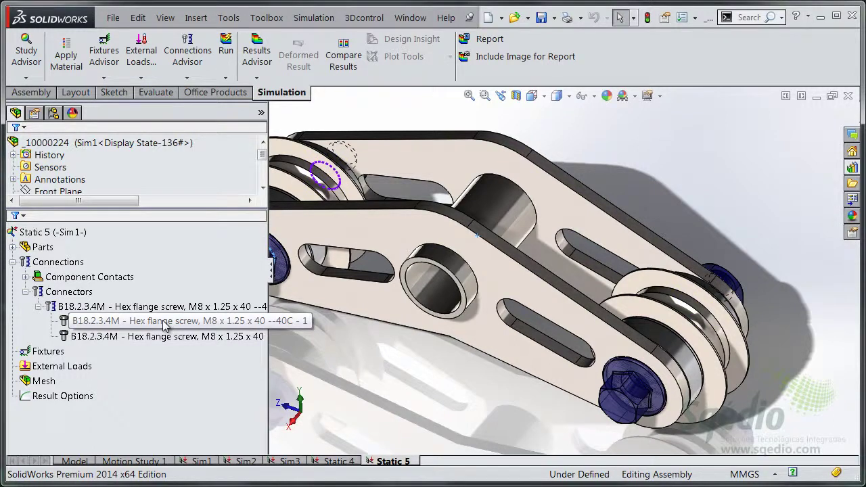
Examine the strength data and pre-load settings in the definition of the first hex flange screw connector
{"action": "right_click", "coordinate": [164, 323]}
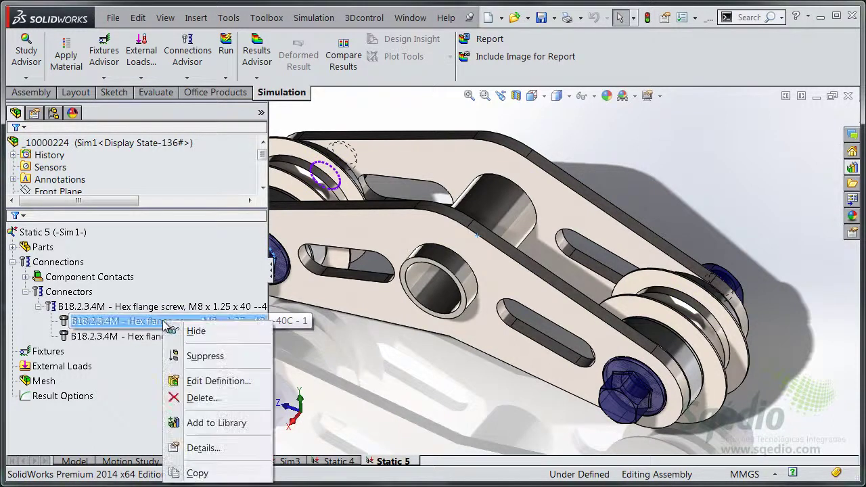
{"action": "left_click", "coordinate": [239, 379]}
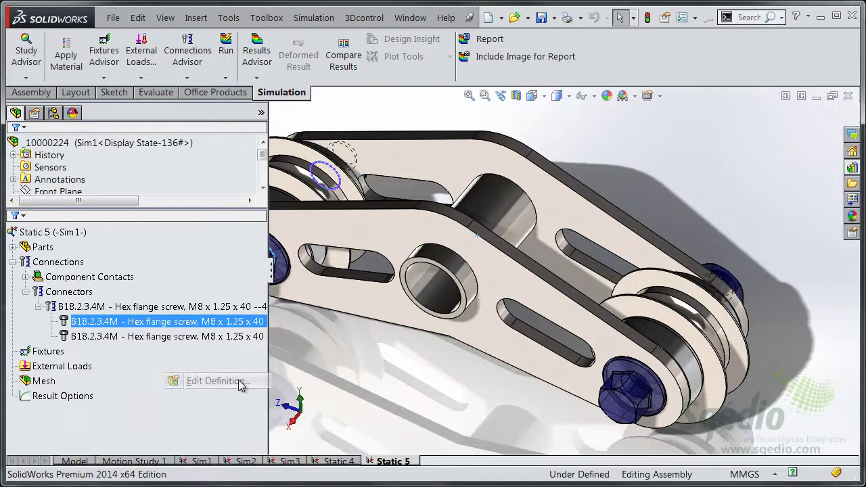
{"action": "left_click_drag", "start_coordinate": [262, 247], "coordinate": [260, 388]}
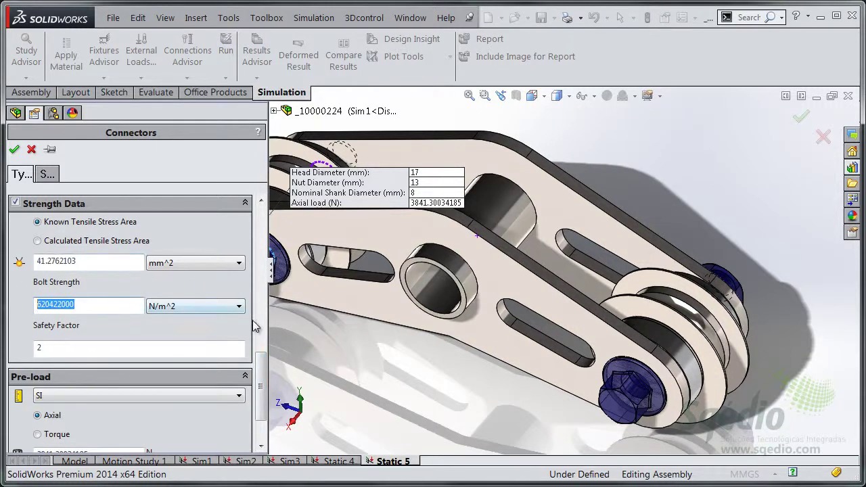
{"action": "scroll", "coordinate": [262, 377], "scroll_direction": "down", "scroll_amount": 3}
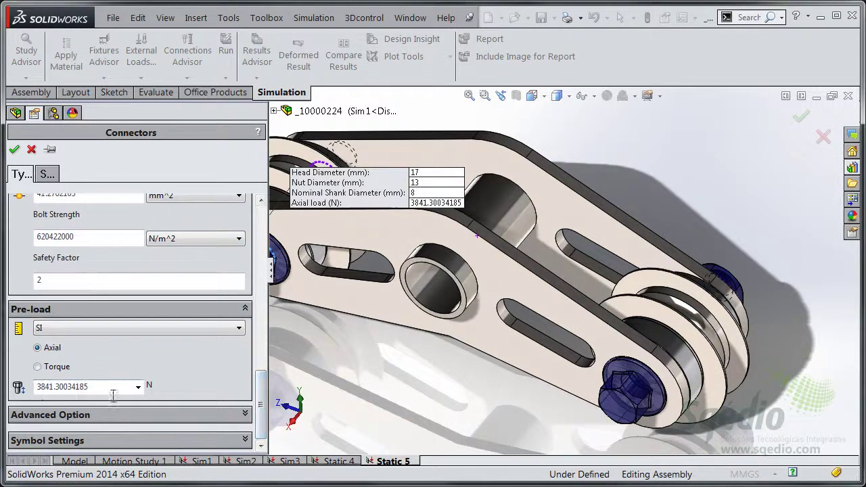
{"action": "left_click_drag", "start_coordinate": [265, 389], "coordinate": [228, 226]}
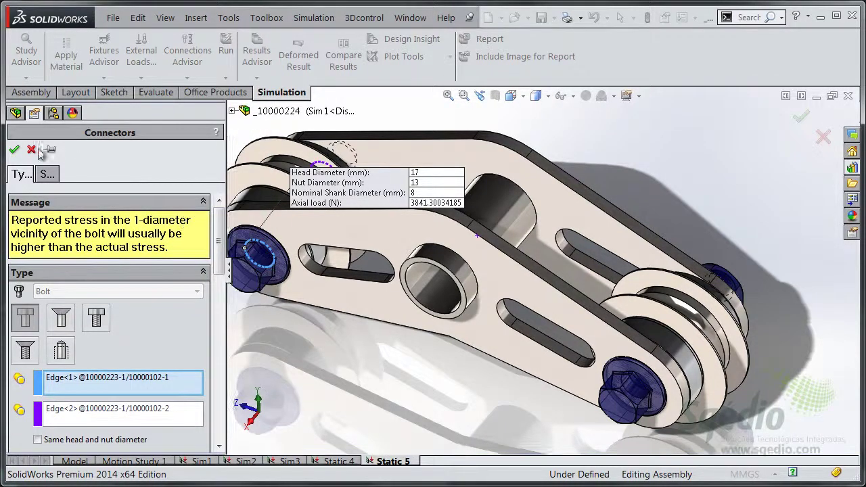
{"action": "left_click", "coordinate": [13, 149]}
{"action": "left_click_drag", "start_coordinate": [226, 361], "coordinate": [183, 360]}
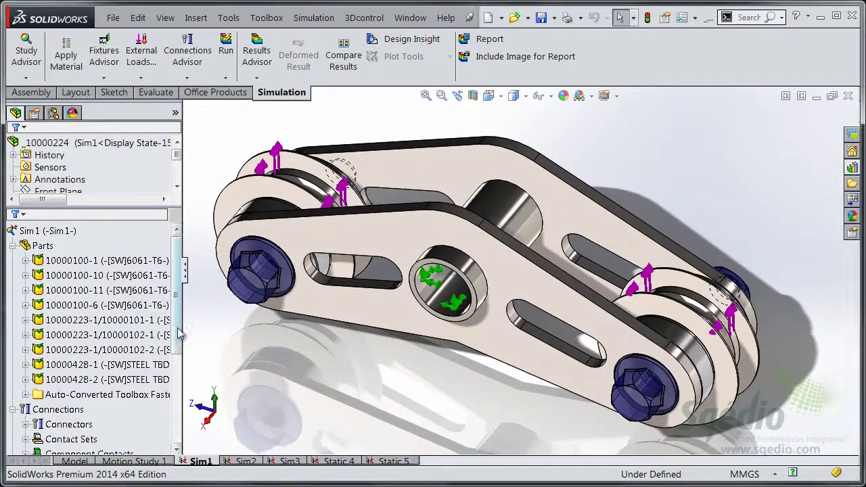
Display the von Mises stress plot Stress1 of the Sim1 study
{"action": "scroll", "coordinate": [101, 339], "scroll_direction": "down", "scroll_amount": 4}
{"action": "left_click", "coordinate": [100, 412]}
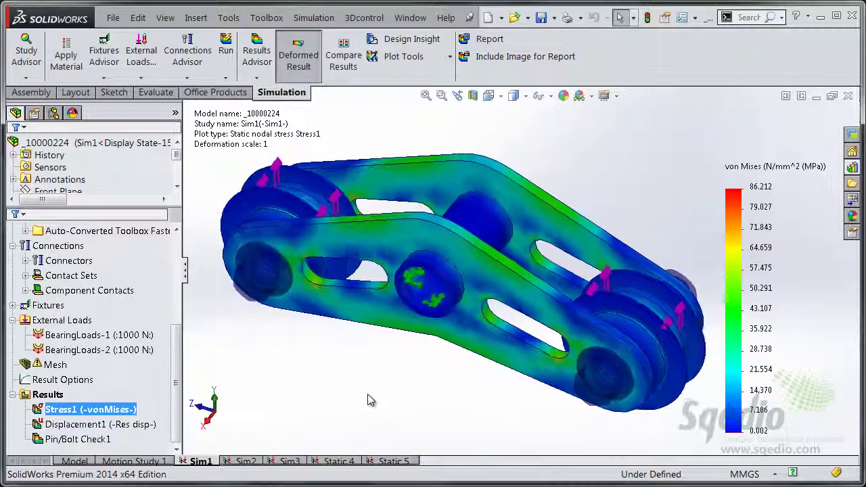
{"action": "scroll", "coordinate": [368, 394], "scroll_direction": "up", "scroll_amount": 1}
Hide the load, fixture and bolt connector symbols on the stress plot
{"action": "left_click", "coordinate": [549, 97]}
{"action": "left_click", "coordinate": [541, 283]}
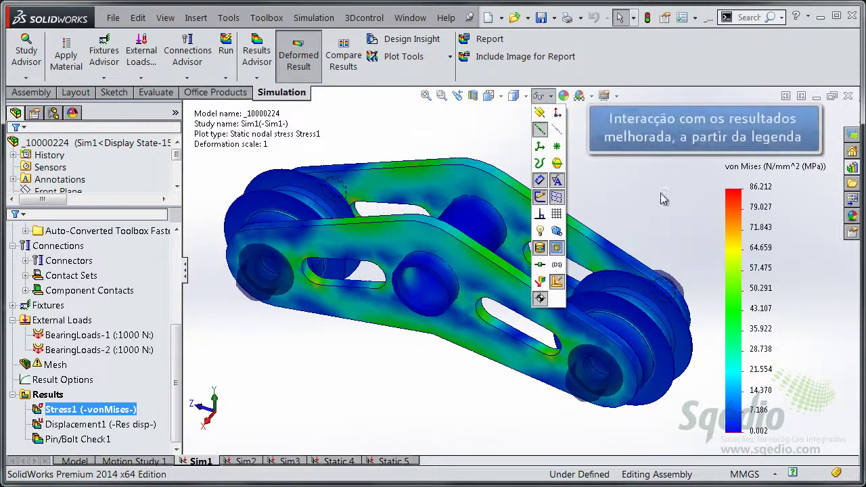
{"action": "left_click", "coordinate": [640, 155]}
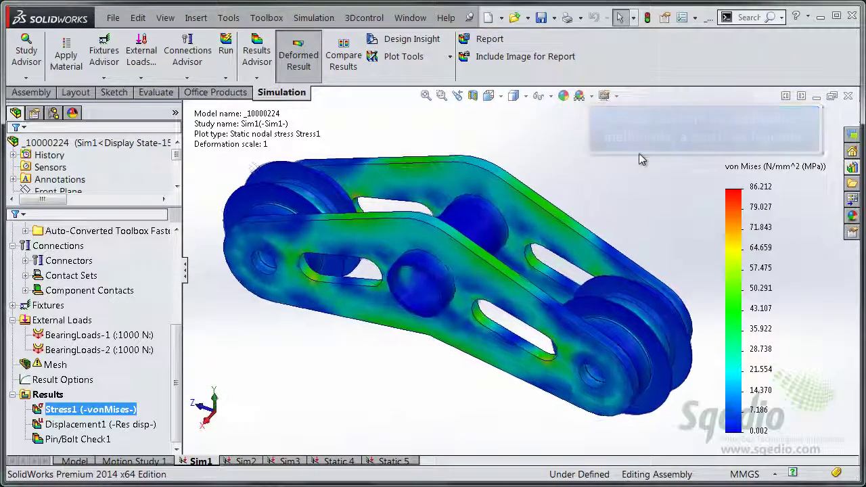
Switch the stress plot from its legend to the component SX: X Normal Stress
{"action": "right_click", "coordinate": [741, 196]}
{"action": "mouse_move", "coordinate": [772, 201]}
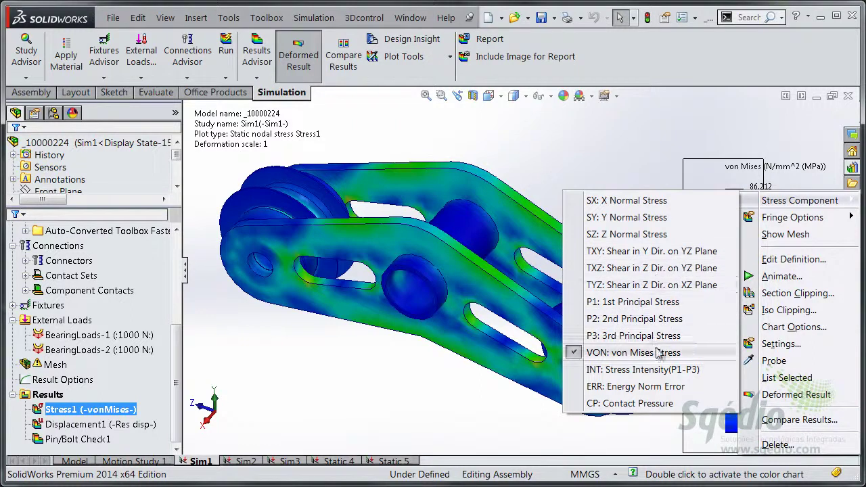
{"action": "left_click", "coordinate": [650, 200]}
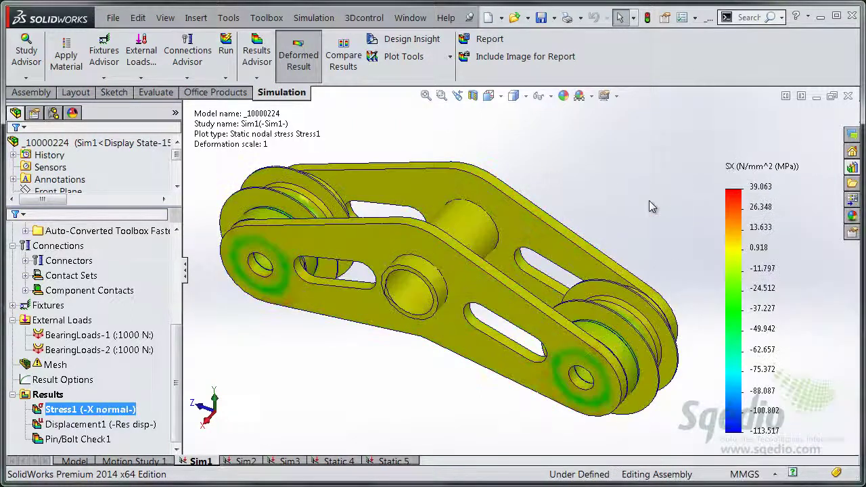
Change the plotted stress component to P1: 1st Principal Stress
{"action": "right_click", "coordinate": [738, 197]}
{"action": "mouse_move", "coordinate": [751, 206]}
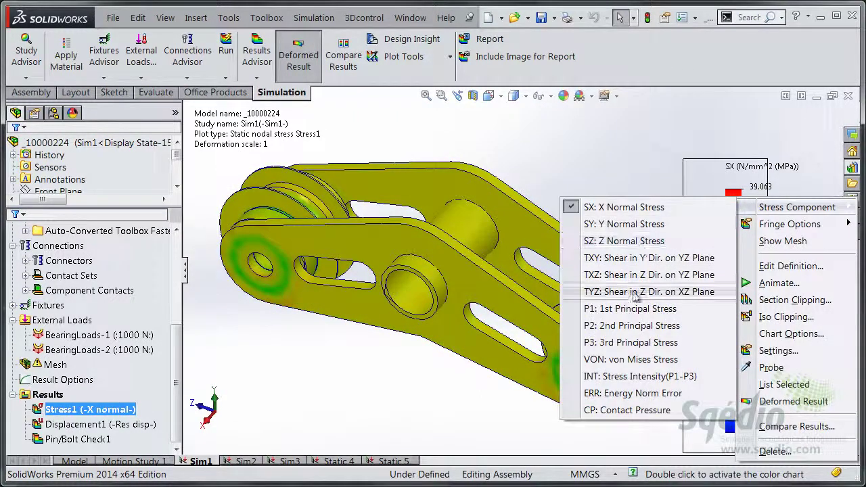
{"action": "left_click", "coordinate": [614, 309]}
Return the plotted stress component to VON: von Mises Stress
{"action": "right_click", "coordinate": [722, 202]}
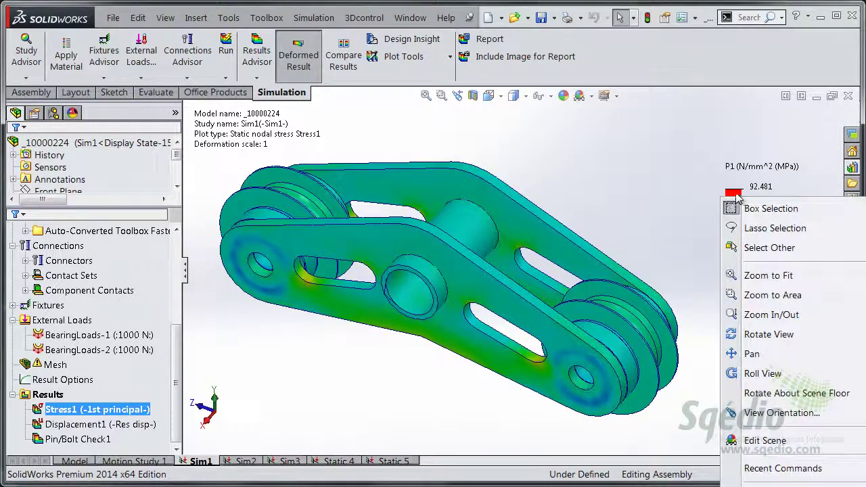
{"action": "right_click", "coordinate": [735, 194]}
{"action": "mouse_move", "coordinate": [764, 205]}
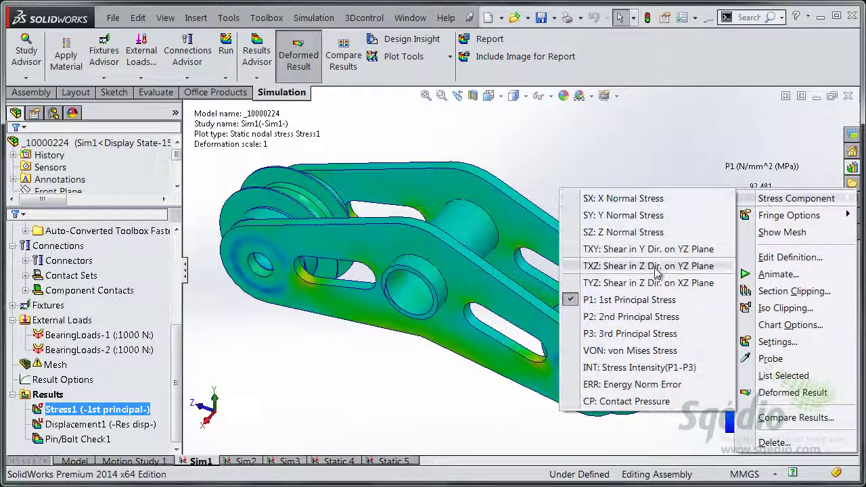
{"action": "left_click", "coordinate": [652, 351]}
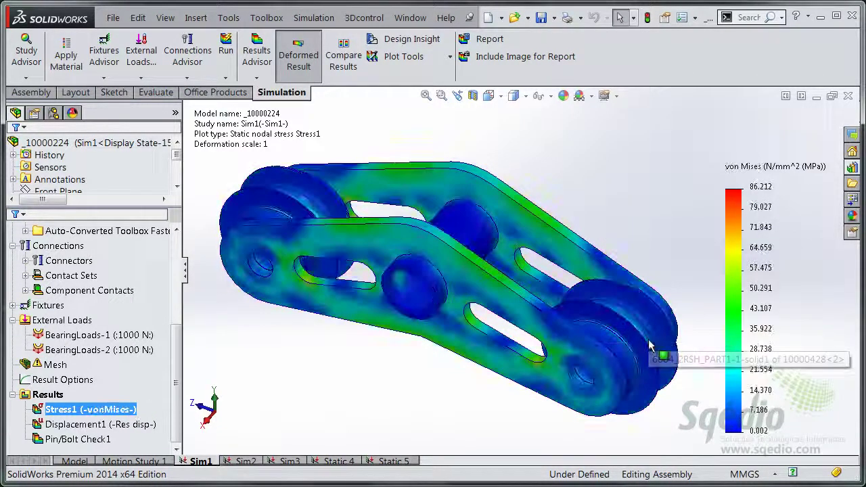
Set the fringe option of the von Mises stress plot to Discrete
{"action": "right_click", "coordinate": [740, 196]}
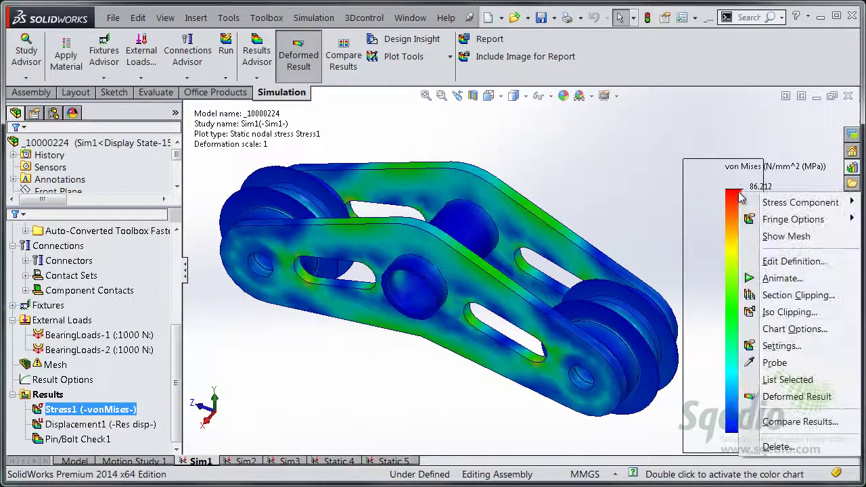
{"action": "mouse_move", "coordinate": [748, 220]}
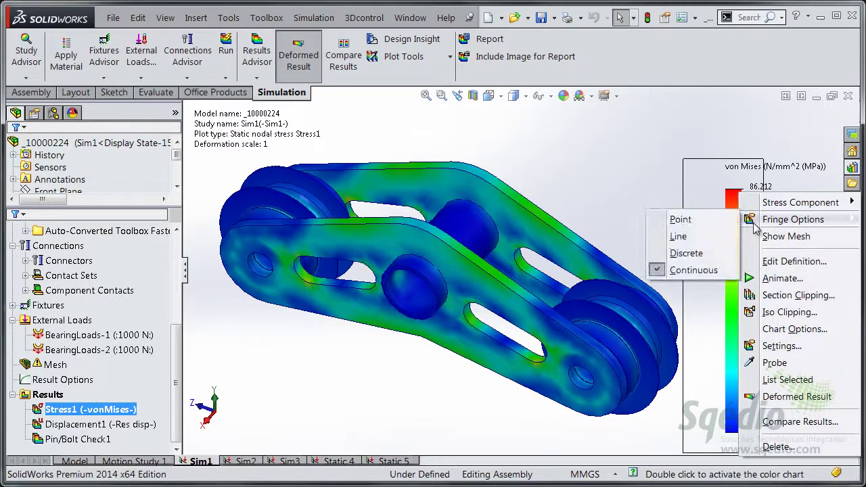
{"action": "left_click", "coordinate": [689, 254]}
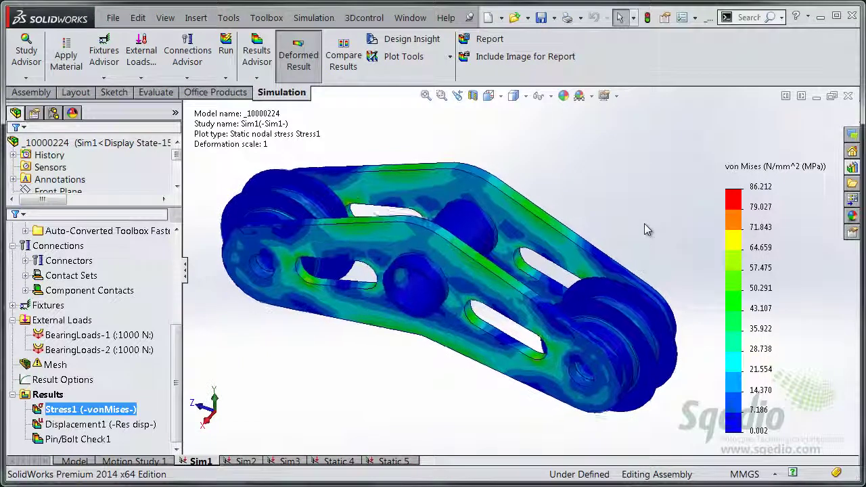
Turn the mesh display on and back off in the stress plot
{"action": "right_click", "coordinate": [740, 194]}
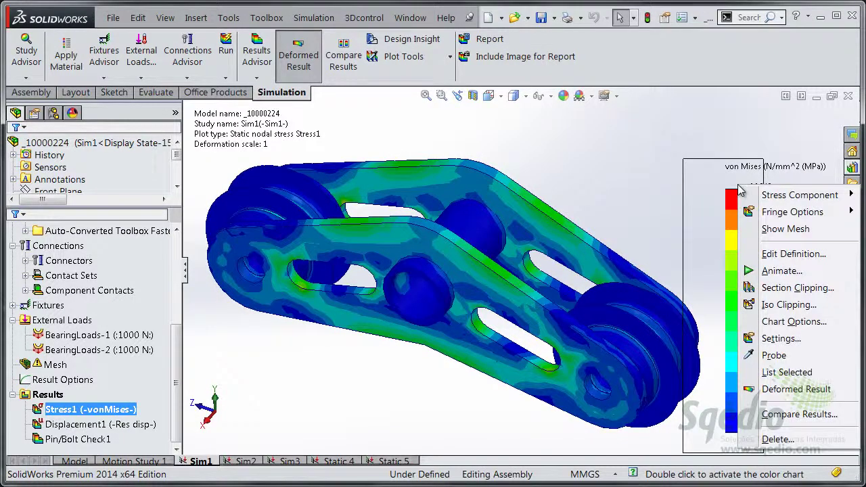
{"action": "left_click", "coordinate": [775, 228]}
{"action": "right_click", "coordinate": [739, 197]}
{"action": "left_click", "coordinate": [776, 241]}
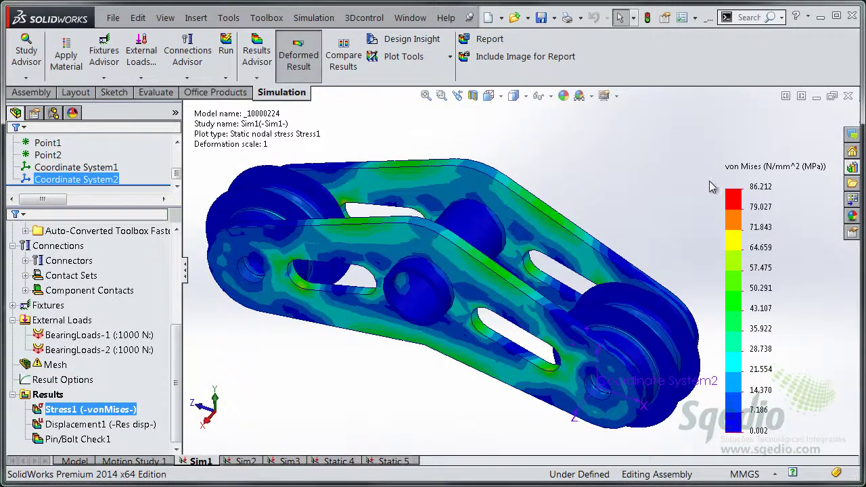
{"action": "right_click", "coordinate": [743, 195]}
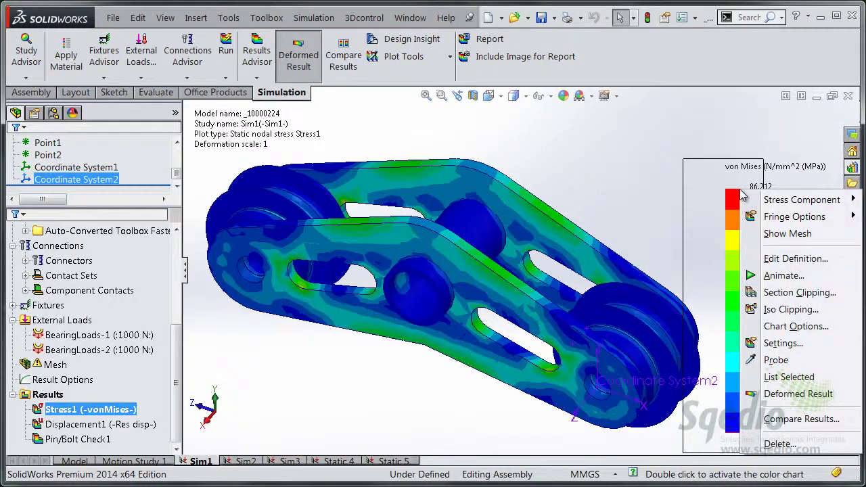
{"action": "key", "text": "Escape"}
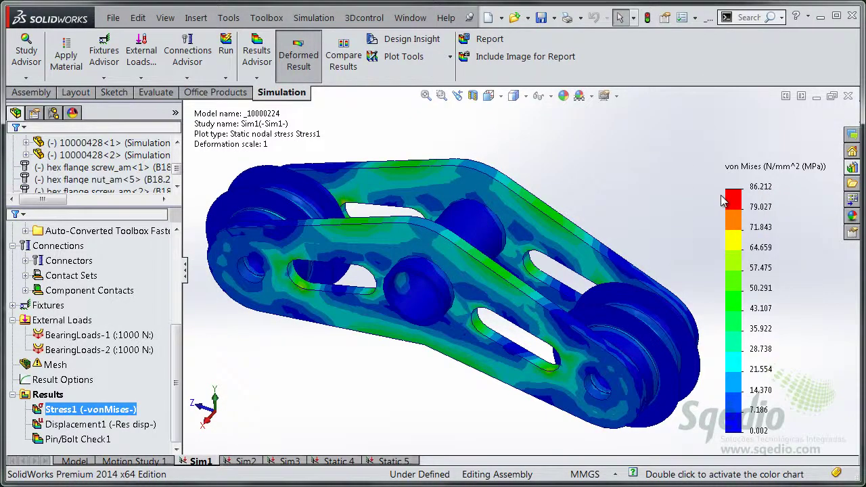
Review the stress plot's definition and enable the max annotation in its chart options
{"action": "double_click", "coordinate": [738, 203]}
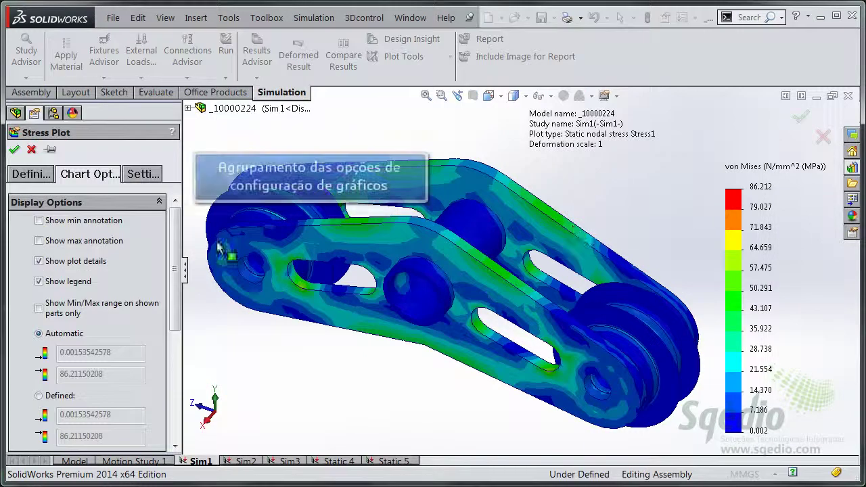
{"action": "left_click", "coordinate": [32, 175]}
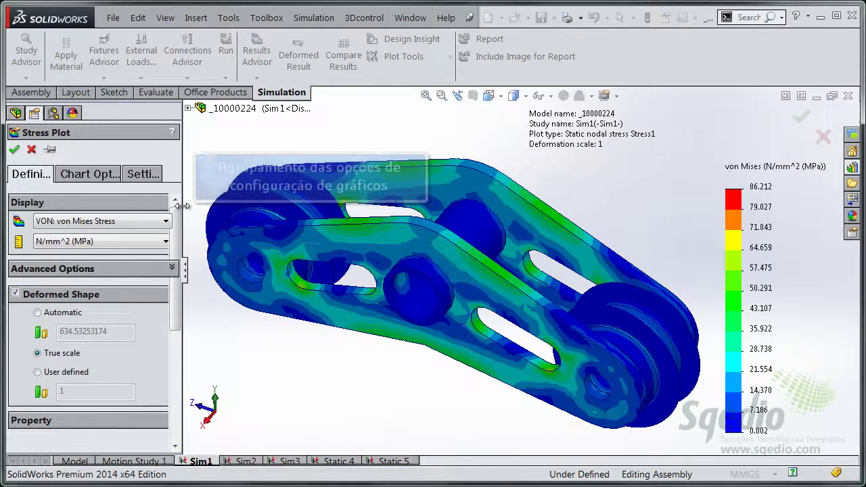
{"action": "left_click_drag", "start_coordinate": [183, 207], "coordinate": [193, 207]}
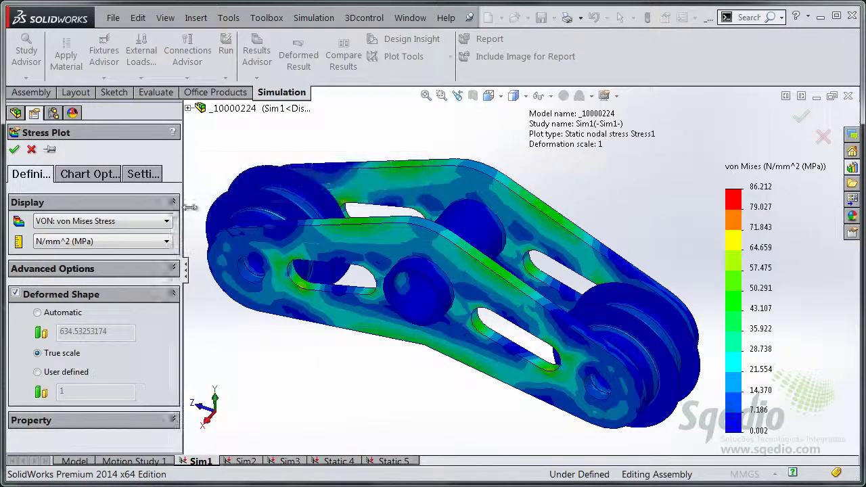
{"action": "left_click", "coordinate": [81, 175]}
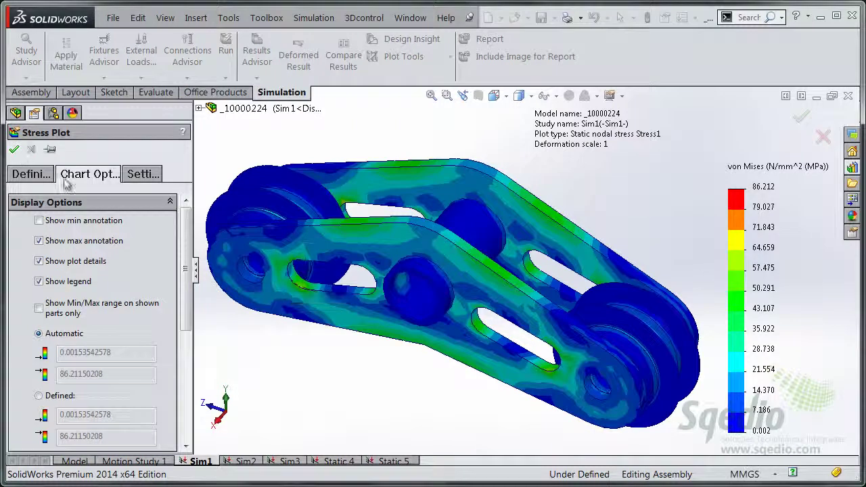
{"action": "left_click", "coordinate": [14, 150]}
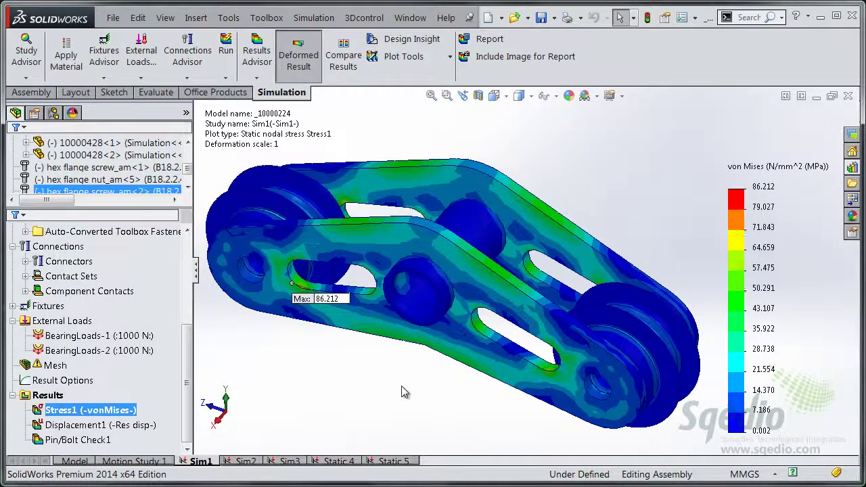
Move the max stress label clear of the model and set the legend's maximum to 50 and minimum to 10
{"action": "left_click_drag", "start_coordinate": [332, 301], "coordinate": [286, 360]}
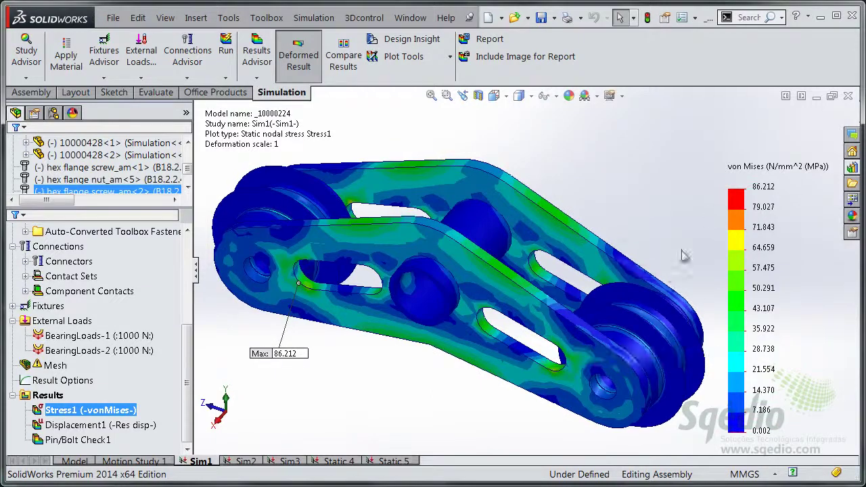
{"action": "double_click", "coordinate": [763, 186]}
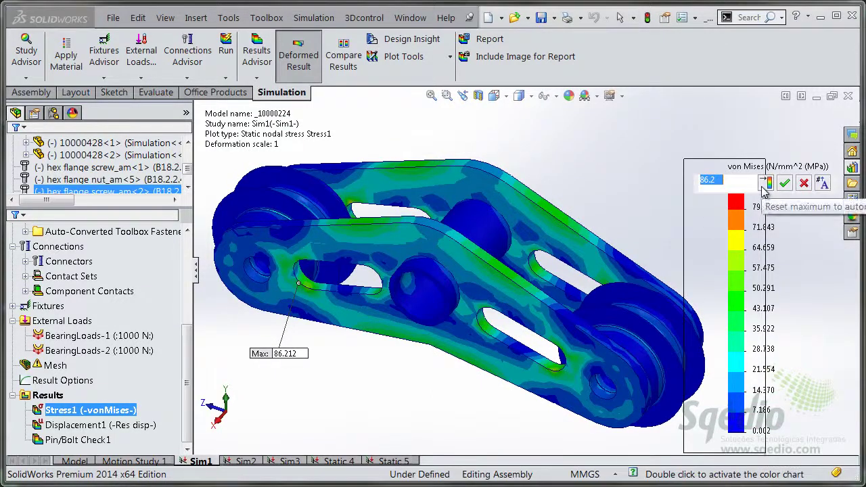
{"action": "key", "text": "Return"}
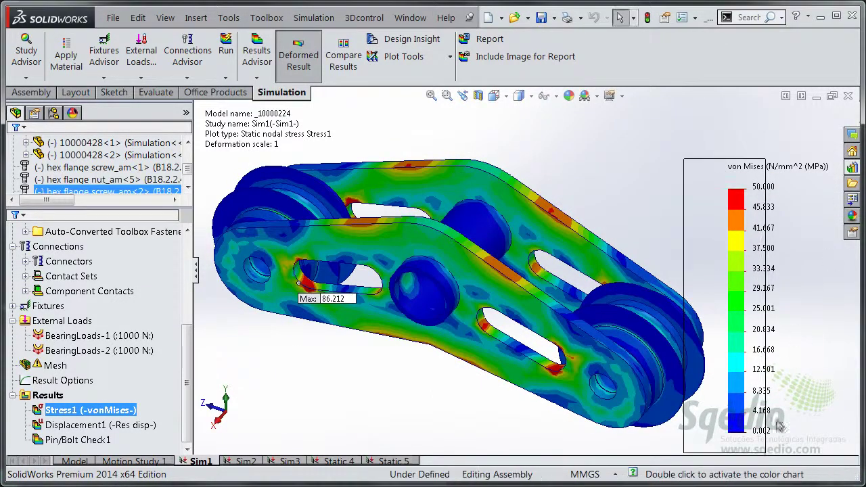
{"action": "double_click", "coordinate": [761, 443]}
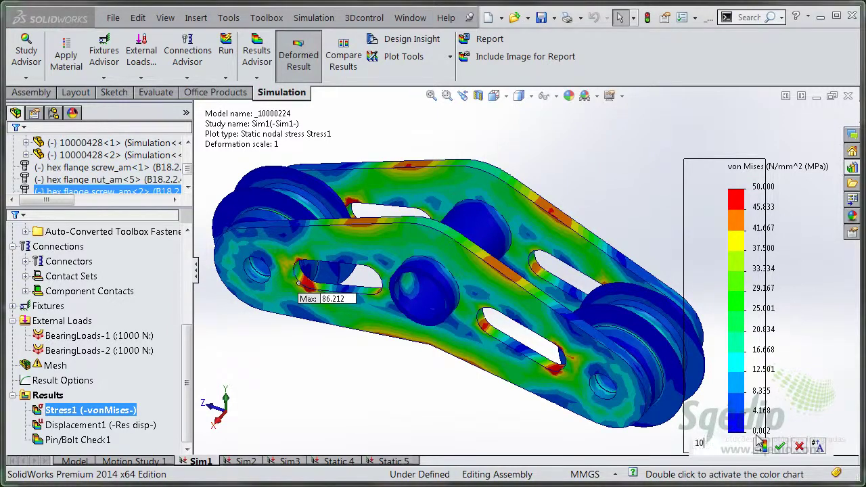
{"action": "key", "text": "Return"}
Examine the von Mises stress distribution on the roller assembly from all sides
{"action": "key", "text": "Left"}
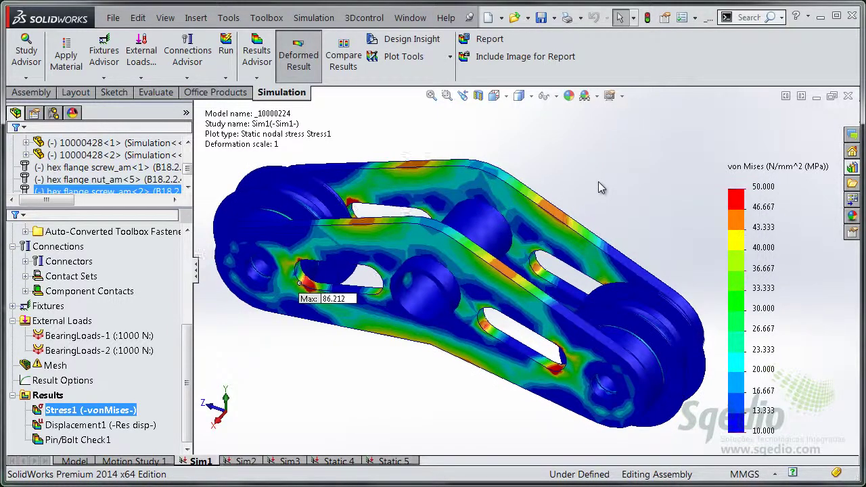
{"action": "key", "text": "Left"}
{"action": "key", "text": "Left"}
{"action": "key", "text": "Left"}
{"action": "key", "text": "Left"}
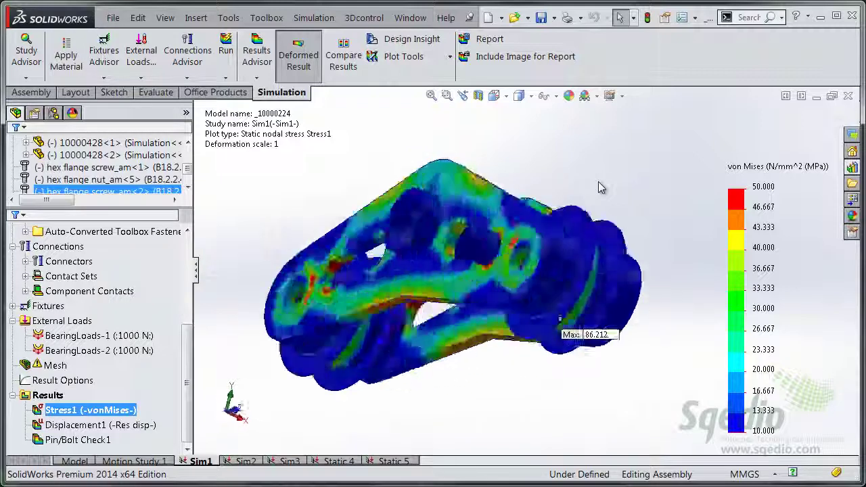
{"action": "key", "text": "Left"}
{"action": "key", "text": "Left"}
{"action": "key", "text": "Left"}
{"action": "key", "text": "Left"}
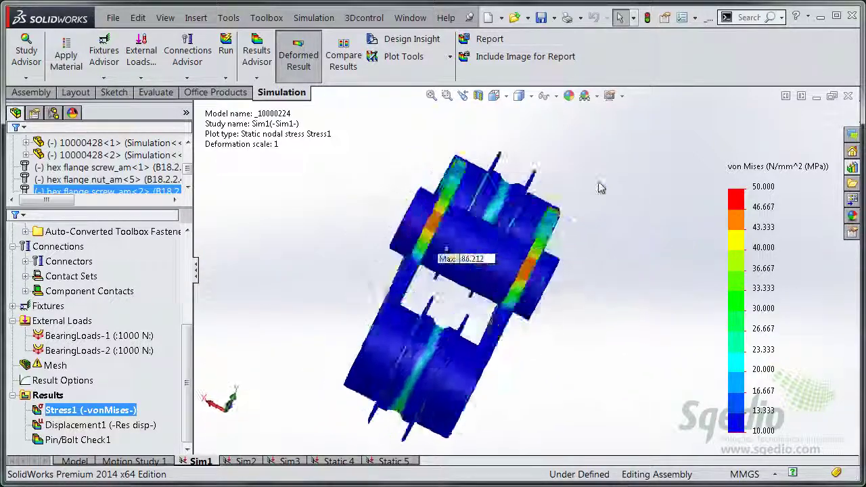
{"action": "key", "text": "Left"}
{"action": "key", "text": "Left"}
{"action": "key", "text": "Left"}
{"action": "key", "text": "Left"}
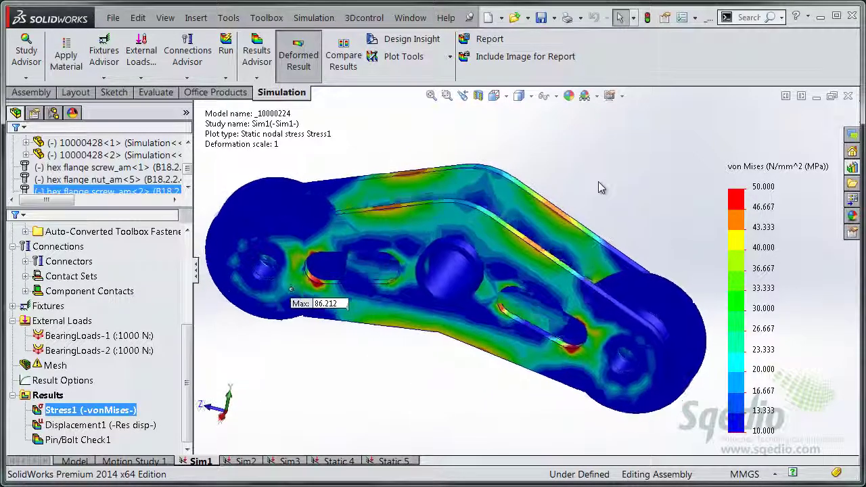
{"action": "key", "text": "Left"}
{"action": "key", "text": "Left"}
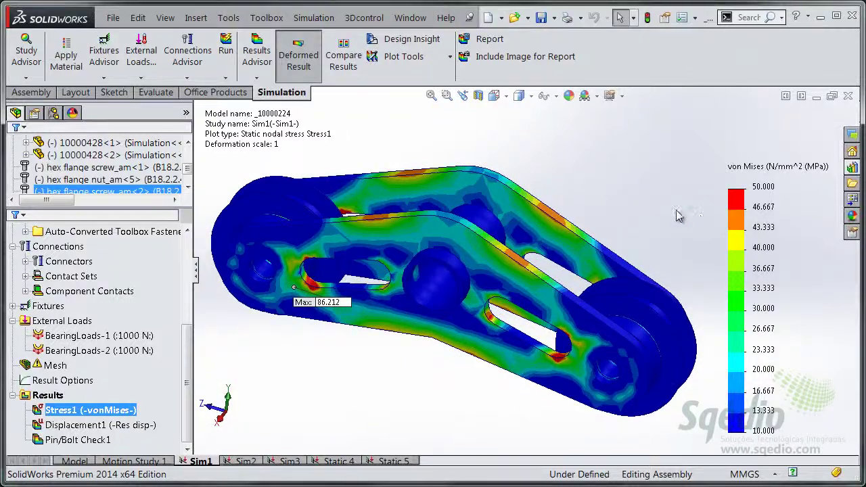
Move the max label below the plates and play the von Mises stress plot's animation, keeping its default settings
{"action": "left_click_drag", "start_coordinate": [304, 340], "coordinate": [268, 364]}
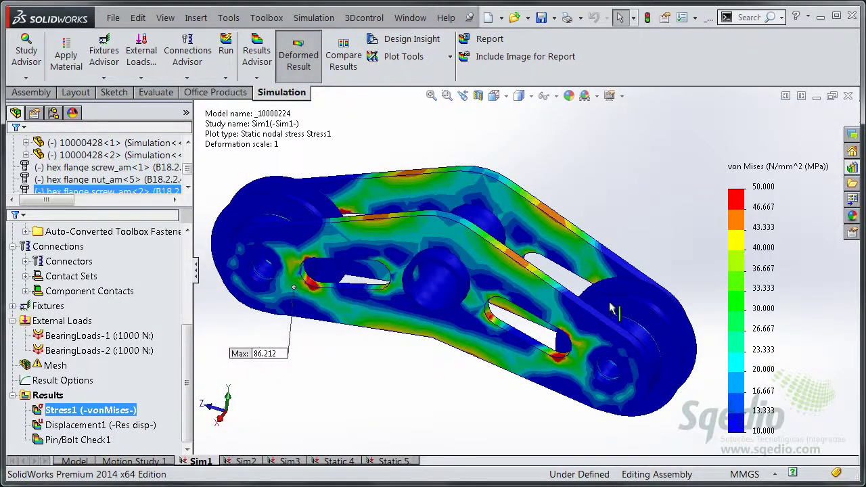
{"action": "right_click", "coordinate": [750, 190]}
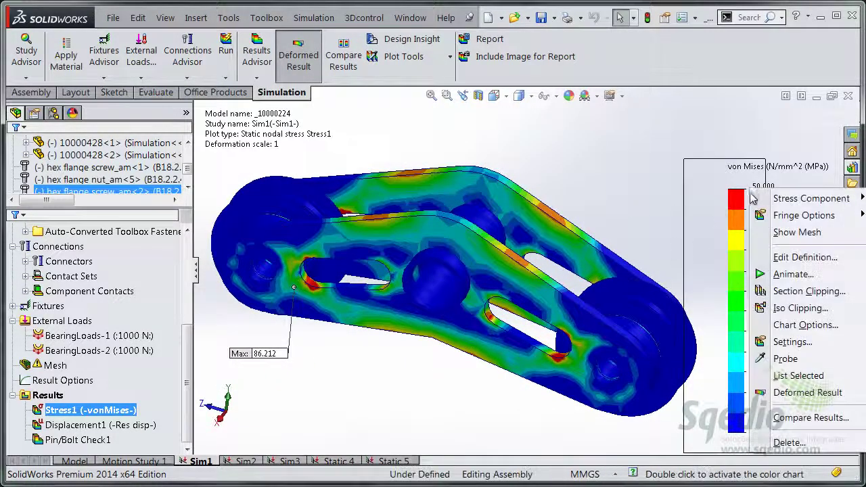
{"action": "left_click", "coordinate": [798, 275]}
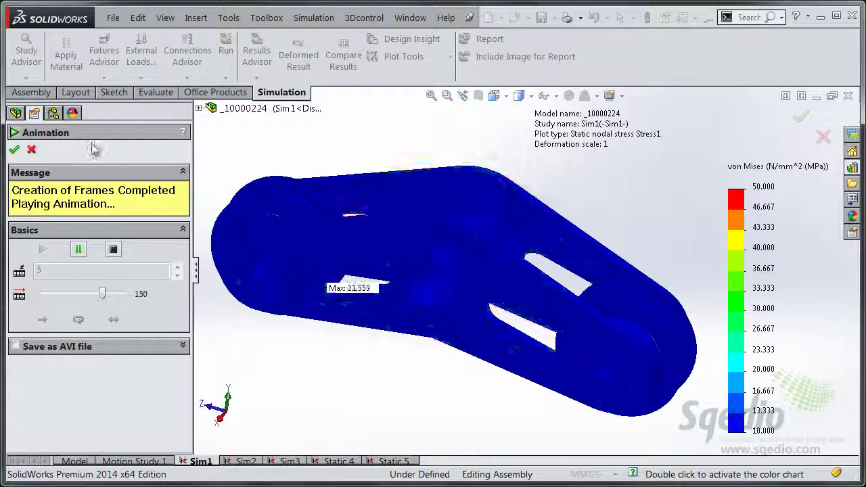
{"action": "left_click", "coordinate": [15, 151]}
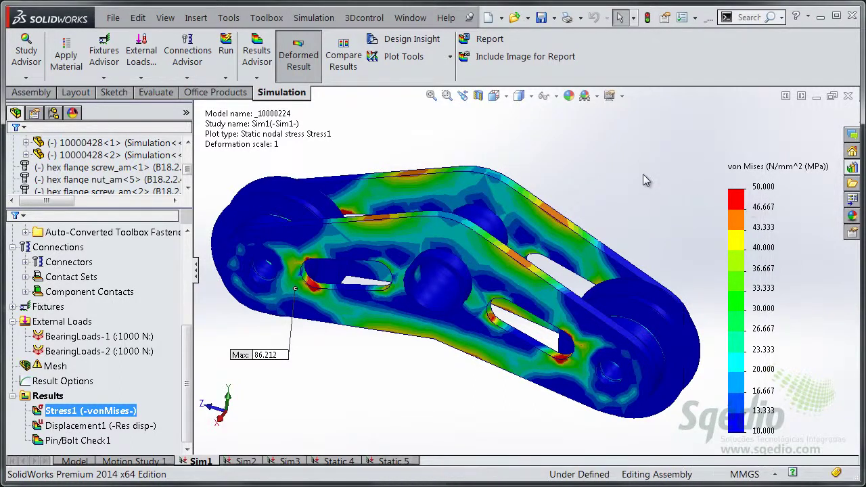
Switch to the Contact_2d_pressure assembly, open study Nonlinear 1, and display its von Mises stress and contact pressure plots
{"action": "key", "text": "ctrl+Tab"}
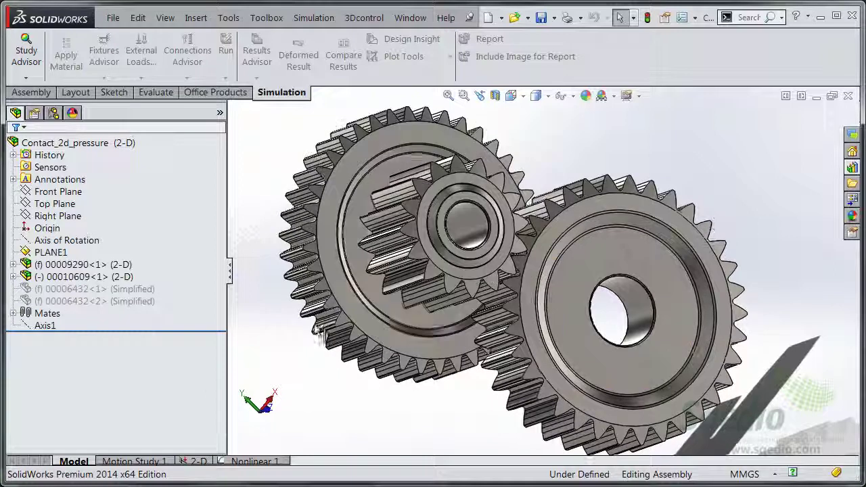
{"action": "left_click", "coordinate": [253, 463]}
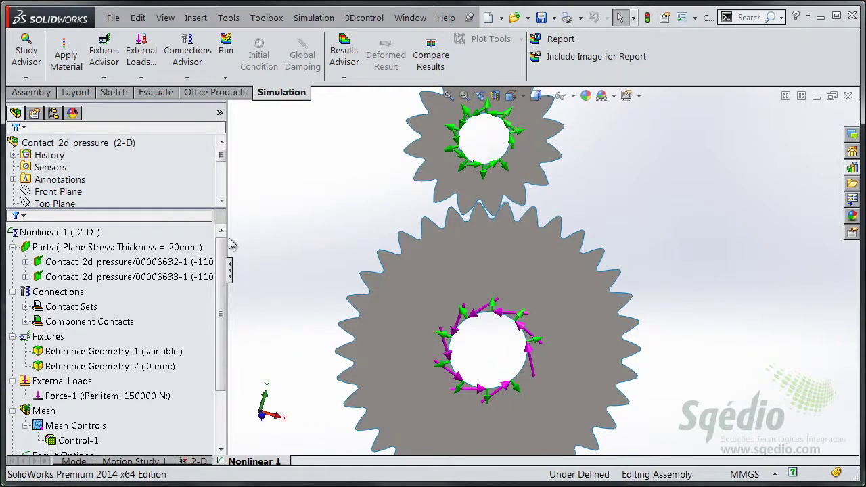
{"action": "left_click_drag", "start_coordinate": [227, 237], "coordinate": [203, 239]}
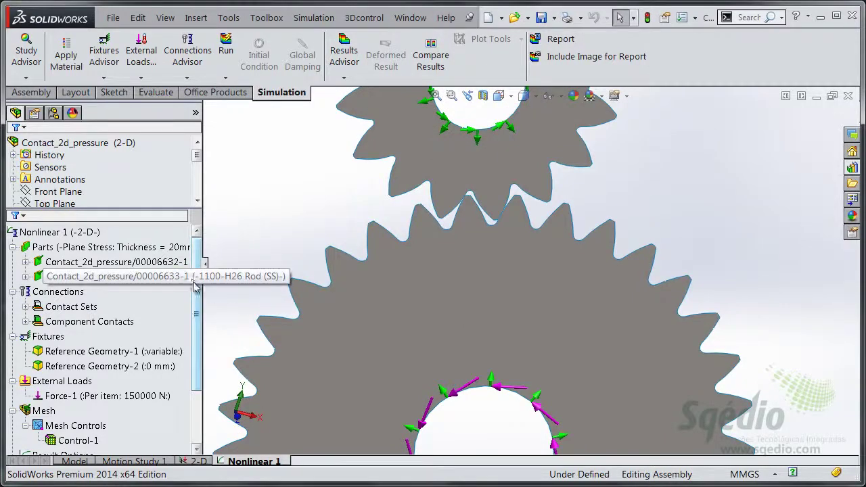
{"action": "scroll", "coordinate": [109, 278], "scroll_direction": "down", "scroll_amount": 2}
{"action": "left_click", "coordinate": [113, 412]}
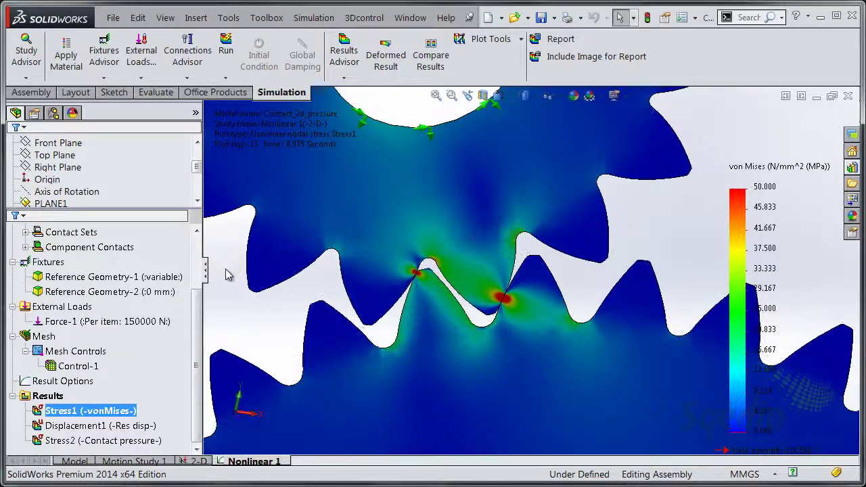
{"action": "double_click", "coordinate": [88, 441]}
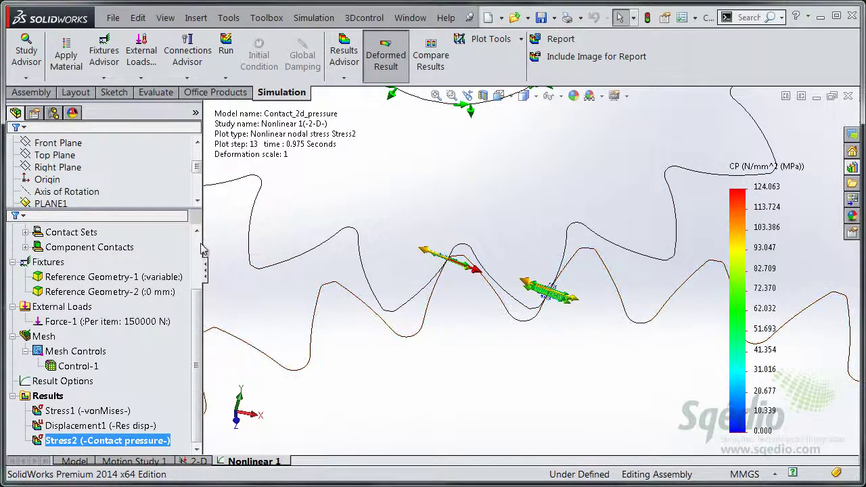
Open the material library for all parts of the nonlinear study and continue to the SolidWorks Materials Web Portal
{"action": "scroll", "coordinate": [101, 305], "scroll_direction": "up", "scroll_amount": 2}
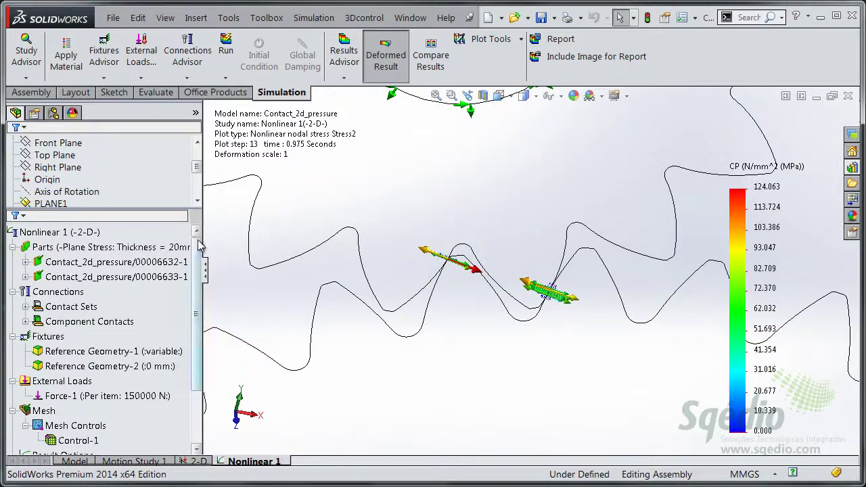
{"action": "right_click", "coordinate": [66, 248]}
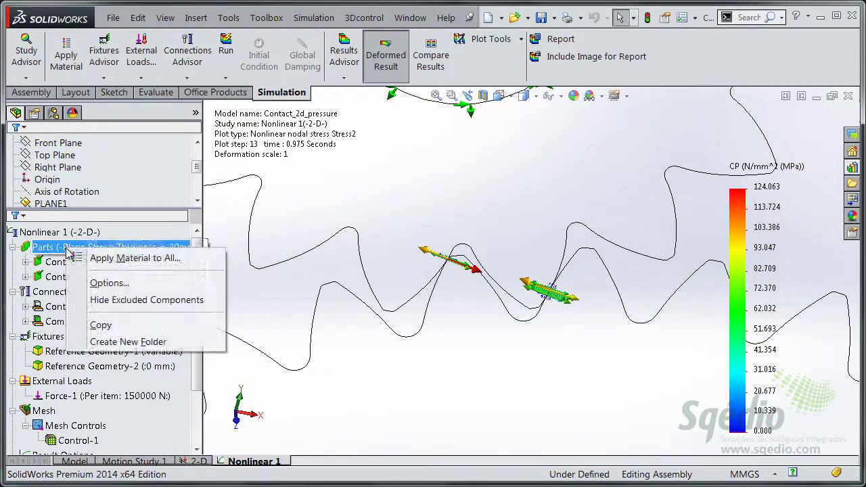
{"action": "left_click", "coordinate": [182, 259]}
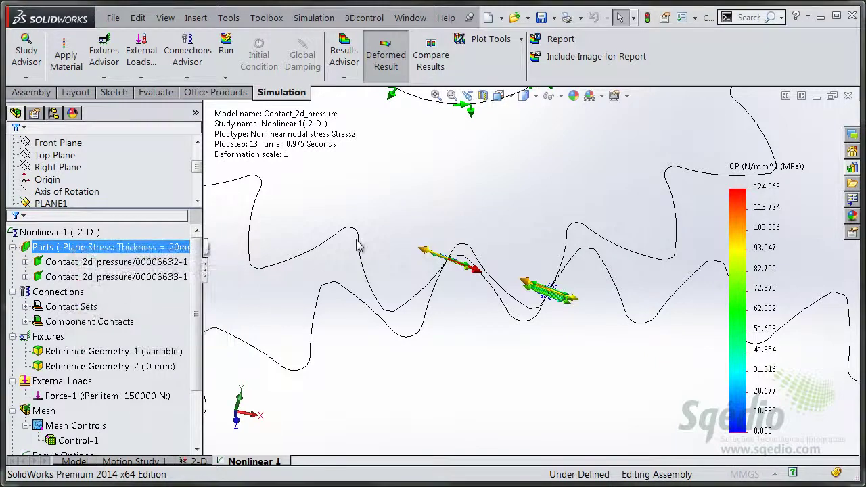
{"action": "left_click_drag", "start_coordinate": [371, 23], "coordinate": [498, 25]}
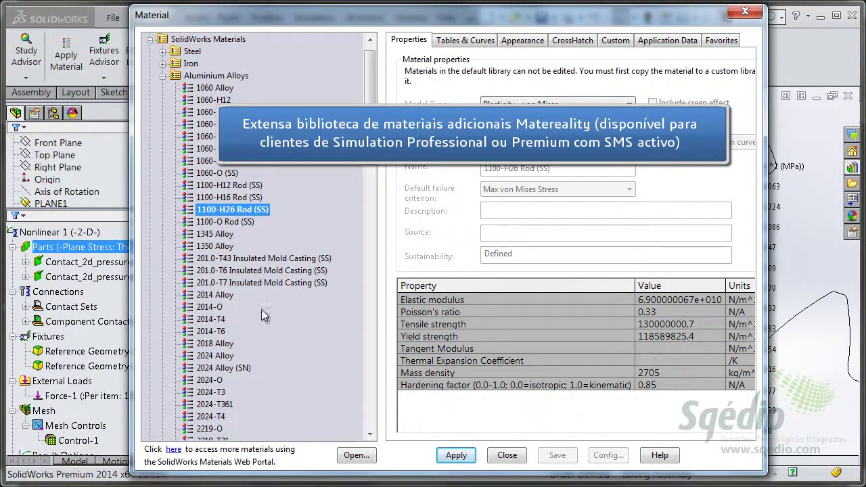
{"action": "left_click", "coordinate": [174, 450]}
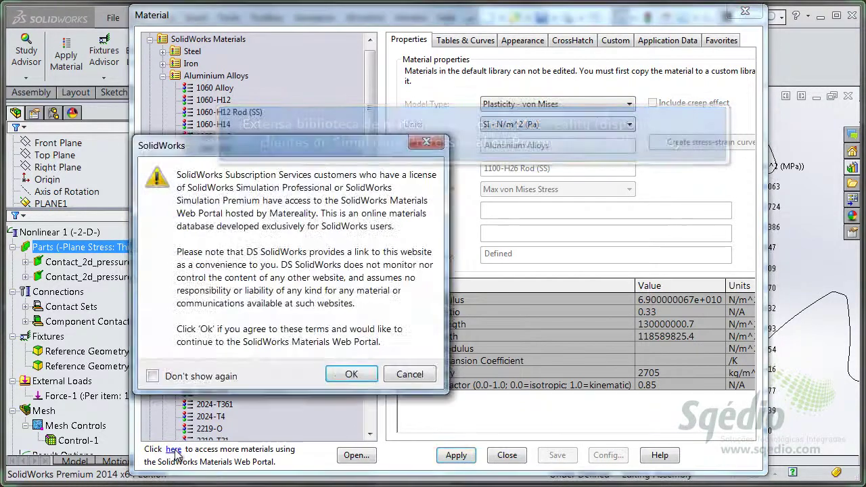
{"action": "left_click_drag", "start_coordinate": [337, 150], "coordinate": [464, 125]}
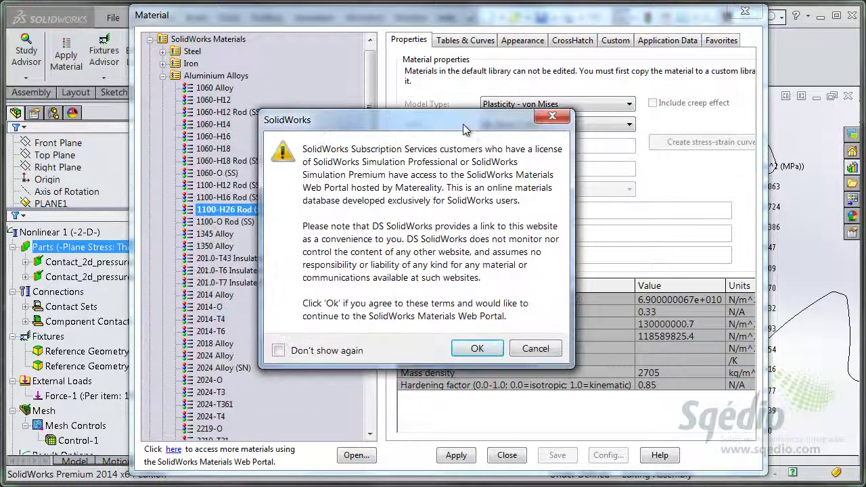
{"action": "left_click", "coordinate": [478, 349]}
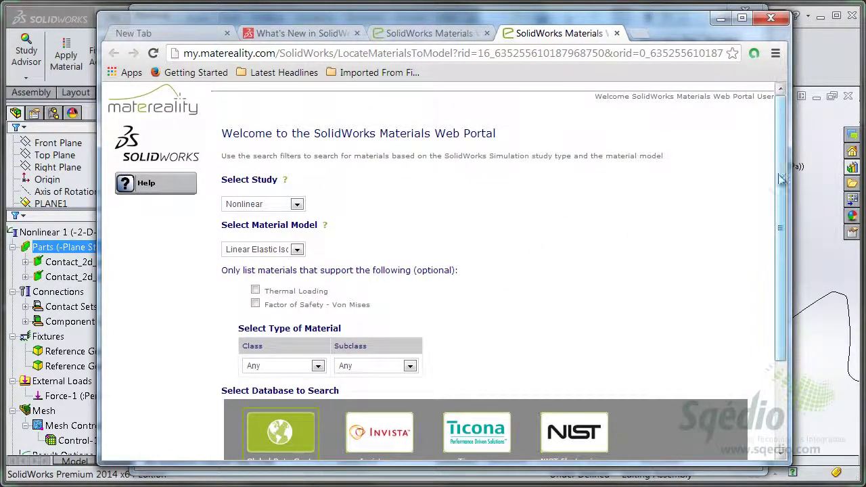
Set the material search to the Nonlinear study type and the Plasticity - Von Mises material model
{"action": "left_click_drag", "start_coordinate": [782, 162], "coordinate": [796, 235]}
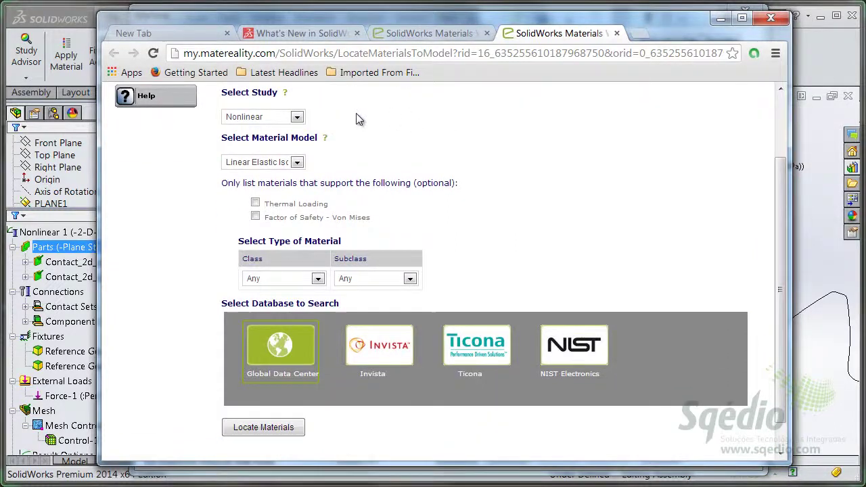
{"action": "left_click", "coordinate": [296, 118]}
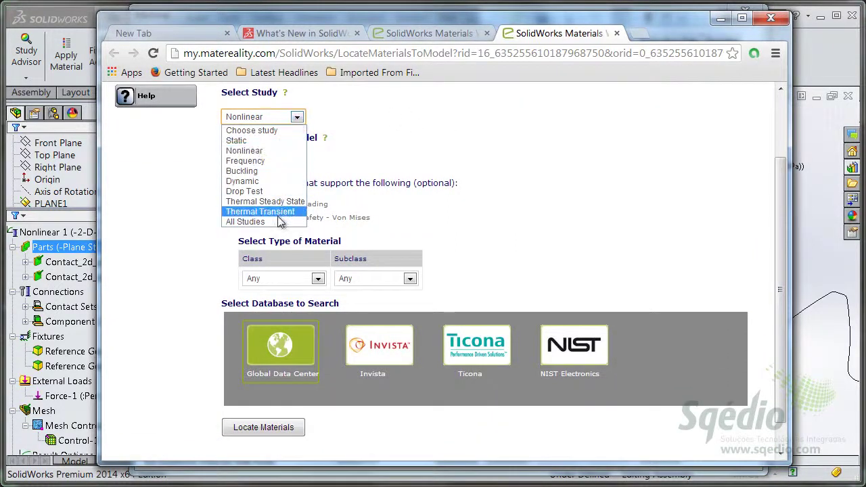
{"action": "left_click", "coordinate": [279, 152]}
{"action": "scroll", "coordinate": [724, 166], "scroll_direction": "up", "scroll_amount": 1}
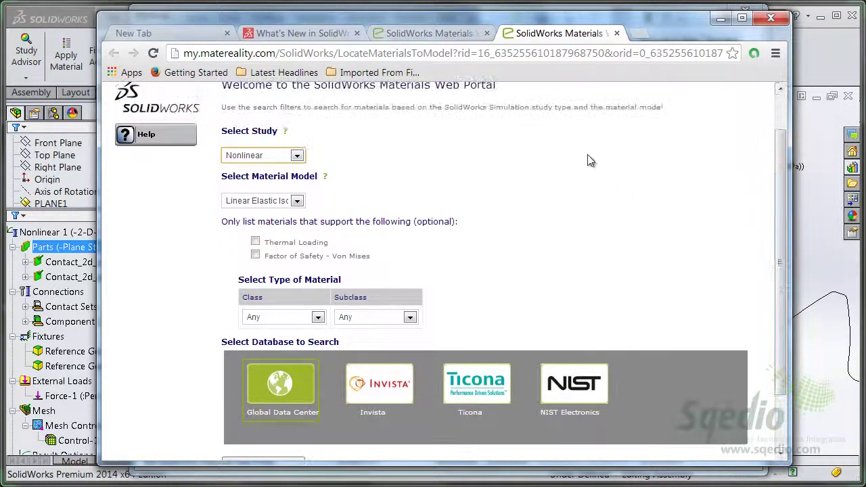
{"action": "left_click", "coordinate": [297, 201]}
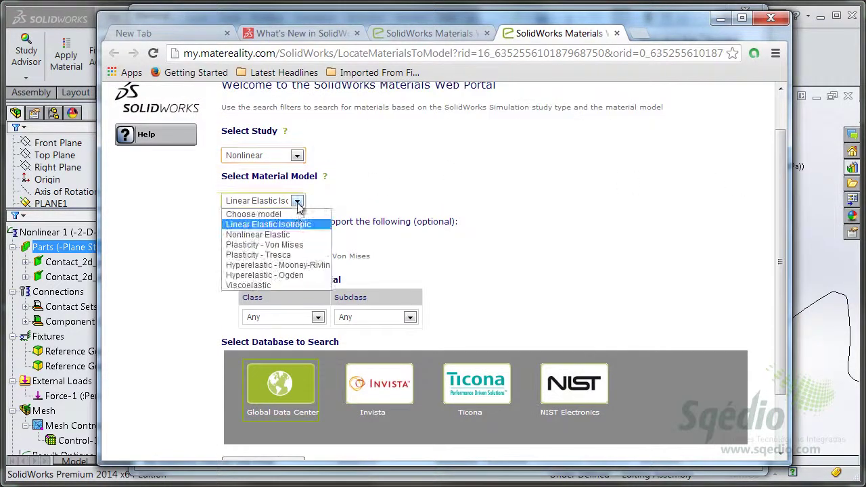
{"action": "left_click", "coordinate": [307, 245]}
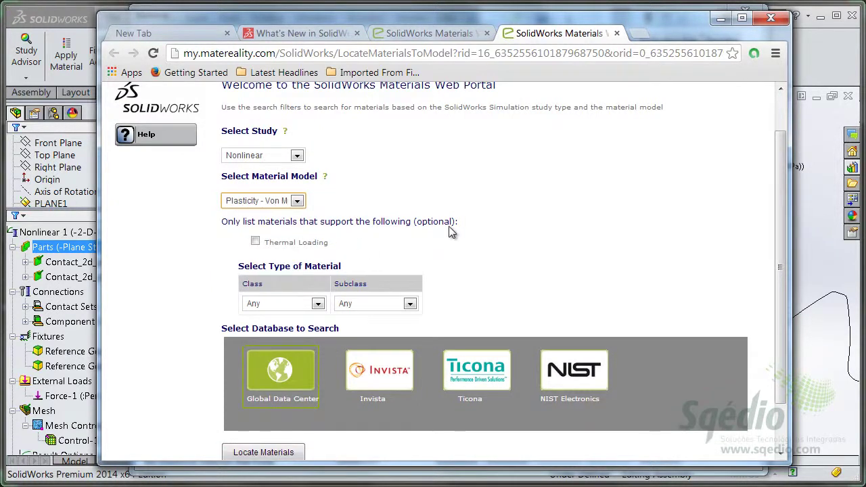
Restrict the material class to Plastic and locate the matching materials in the Global Data Center database
{"action": "left_click", "coordinate": [317, 304]}
{"action": "left_click", "coordinate": [291, 337]}
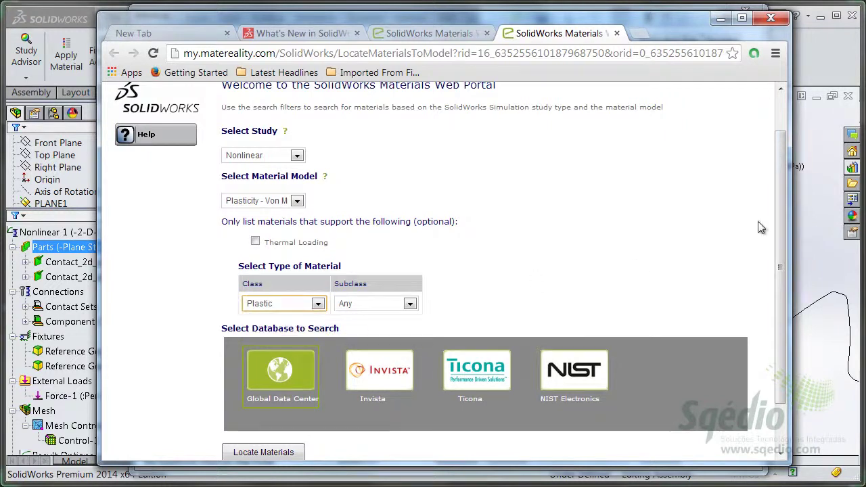
{"action": "scroll", "coordinate": [757, 232], "scroll_direction": "down", "scroll_amount": 2}
{"action": "left_click", "coordinate": [256, 404]}
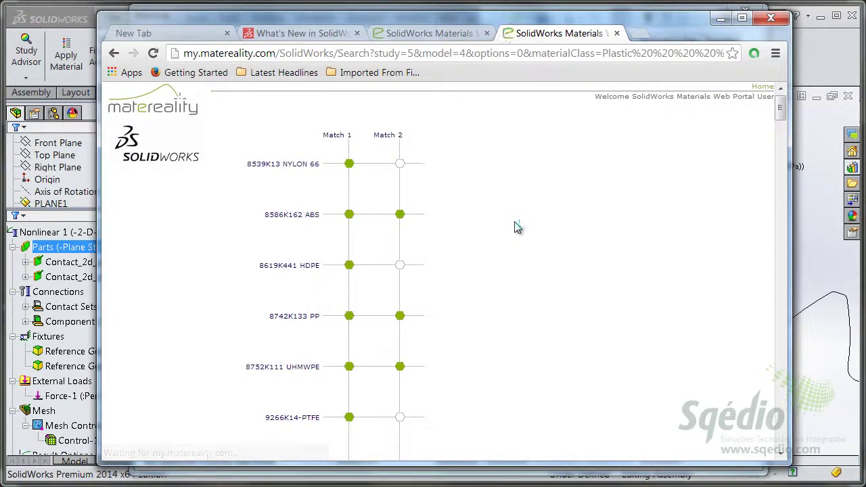
Browse the matching plastics and preview the property data of materials such as Apec 2000 and Delrin 8753K13
{"action": "left_click_drag", "start_coordinate": [781, 115], "coordinate": [776, 147]}
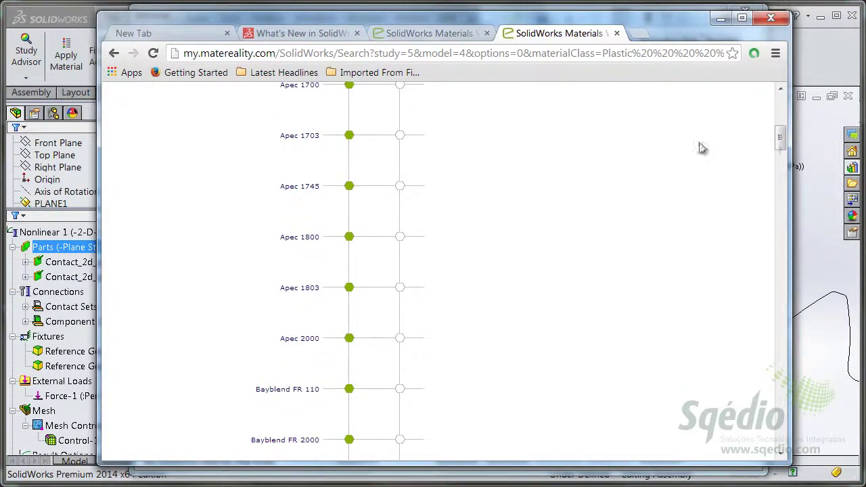
{"action": "mouse_move", "coordinate": [350, 240]}
{"action": "mouse_move", "coordinate": [350, 291]}
{"action": "mouse_move", "coordinate": [349, 339]}
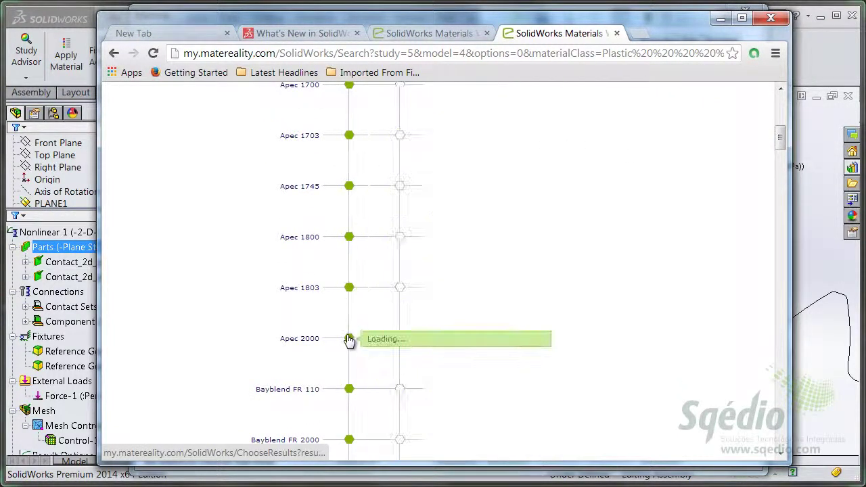
{"action": "left_click_drag", "start_coordinate": [780, 135], "coordinate": [786, 243]}
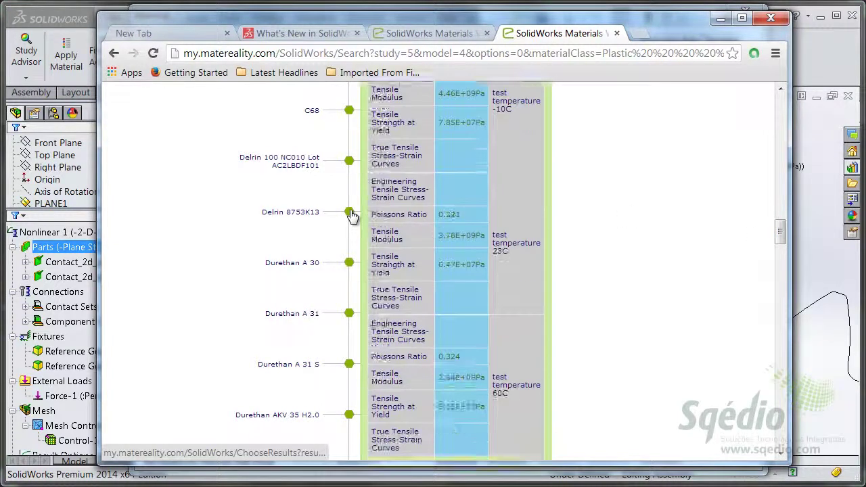
Convert the Delrin 8753K13 data at test temperature 60 to a material model and review its properties and stress-strain curves
{"action": "mouse_move", "coordinate": [355, 263]}
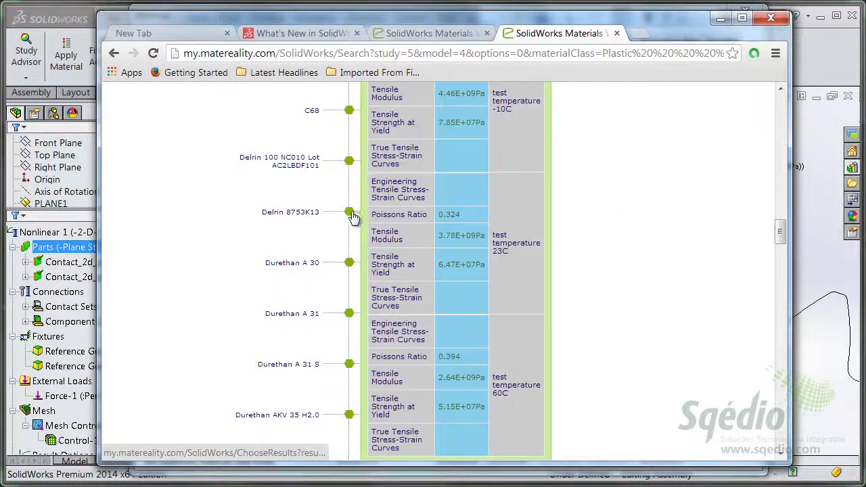
{"action": "left_click", "coordinate": [351, 213]}
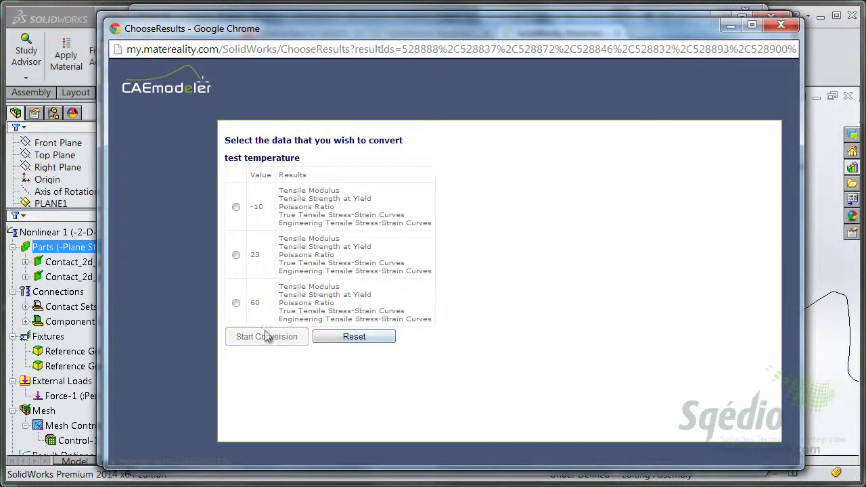
{"action": "left_click", "coordinate": [237, 304]}
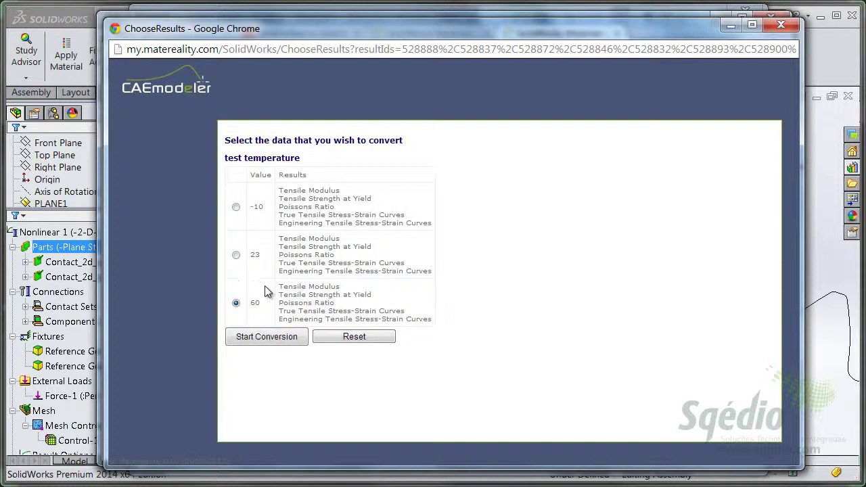
{"action": "left_click", "coordinate": [270, 338]}
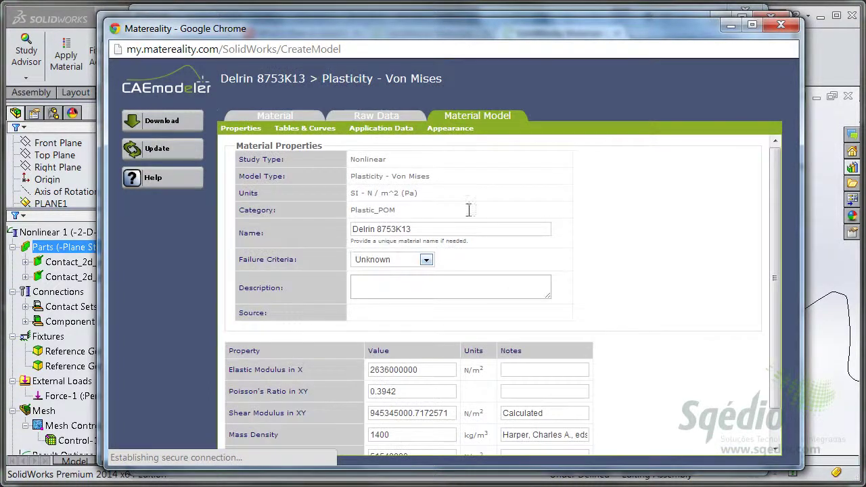
{"action": "left_click_drag", "start_coordinate": [781, 196], "coordinate": [540, 249]}
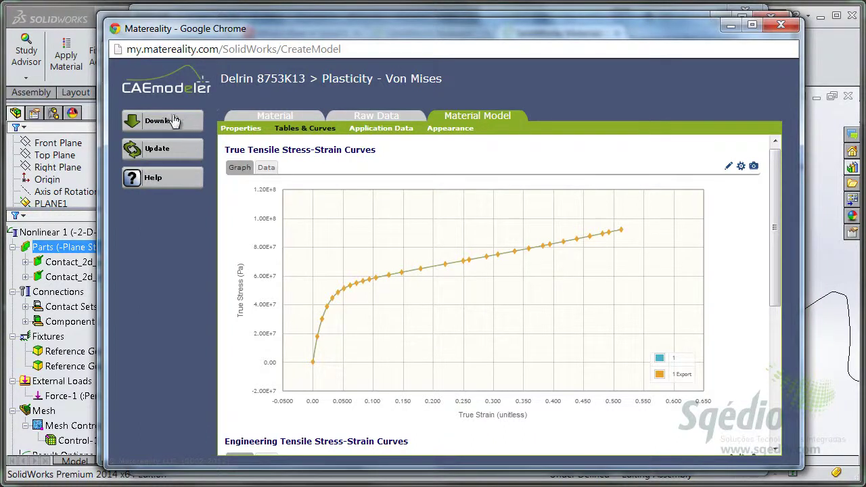
Close the converted material model, the web portal and the material library without applying a material
{"action": "left_click", "coordinate": [784, 27]}
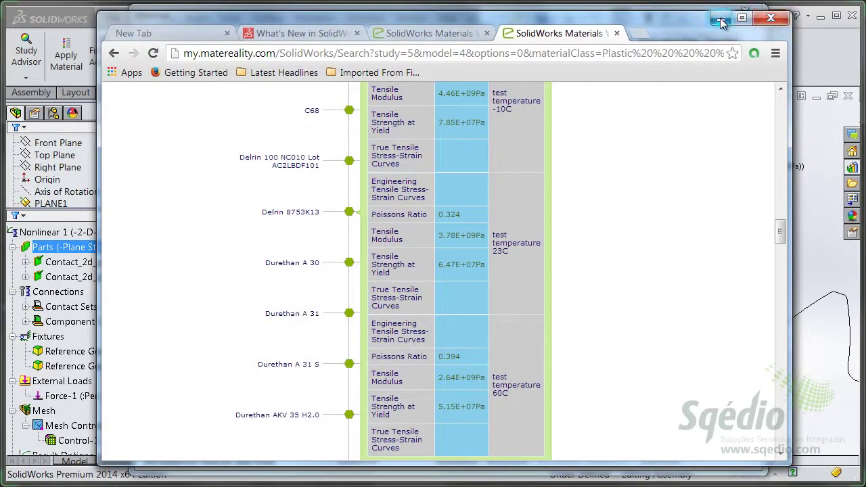
{"action": "left_click", "coordinate": [771, 14]}
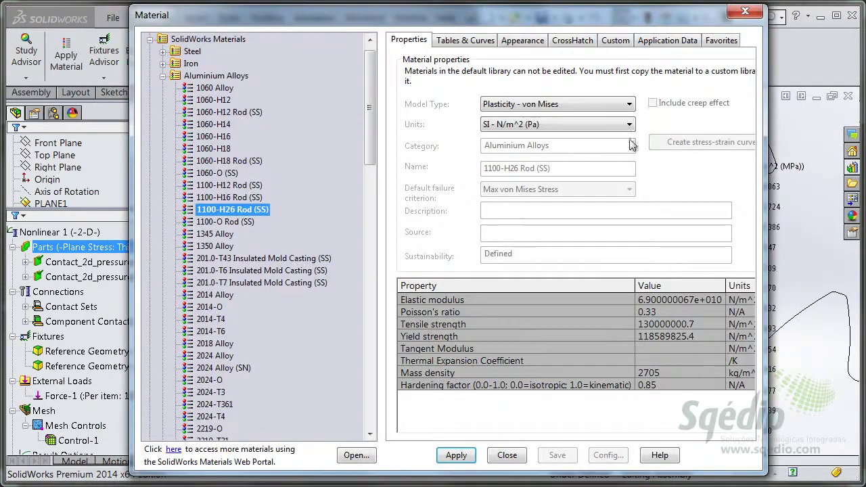
{"action": "left_click", "coordinate": [507, 455]}
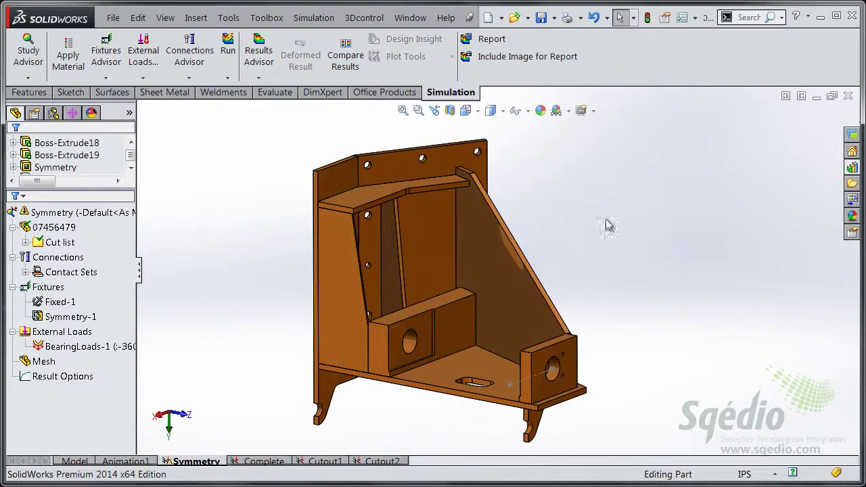
Toggle the simulation symbols in the Symmetry study and inspect the bracket's symmetry cut face
{"action": "left_click", "coordinate": [528, 111]}
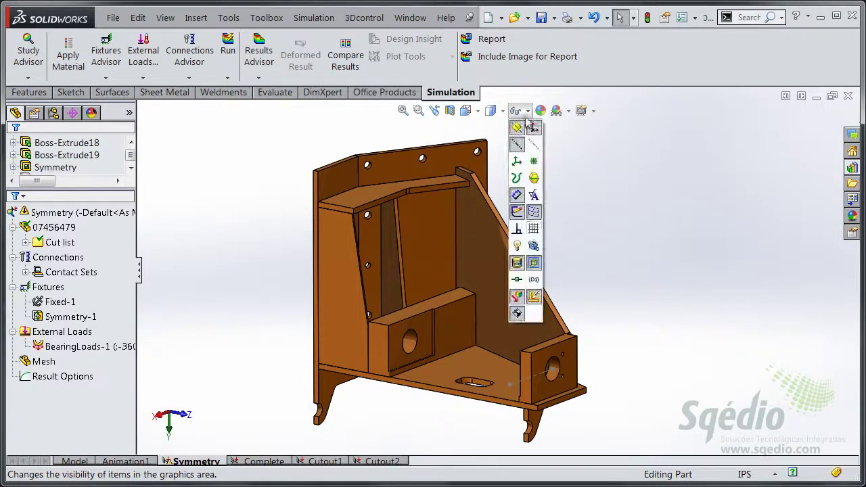
{"action": "left_click", "coordinate": [518, 308]}
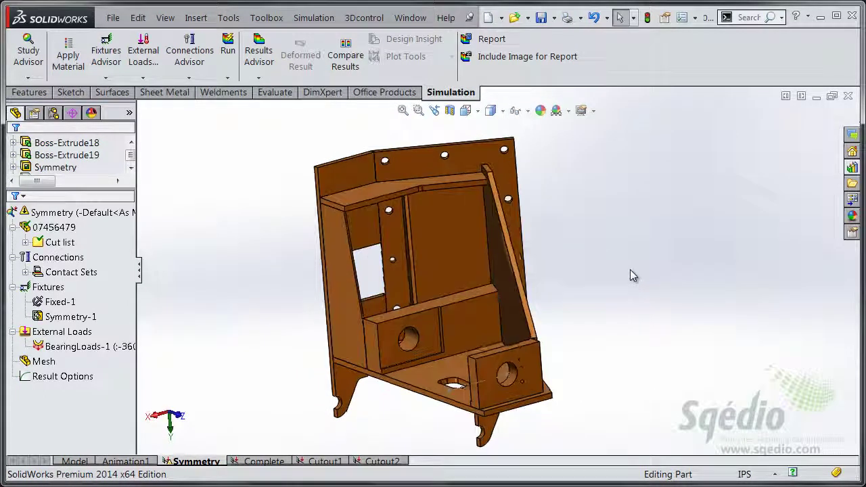
{"action": "left_click", "coordinate": [334, 281]}
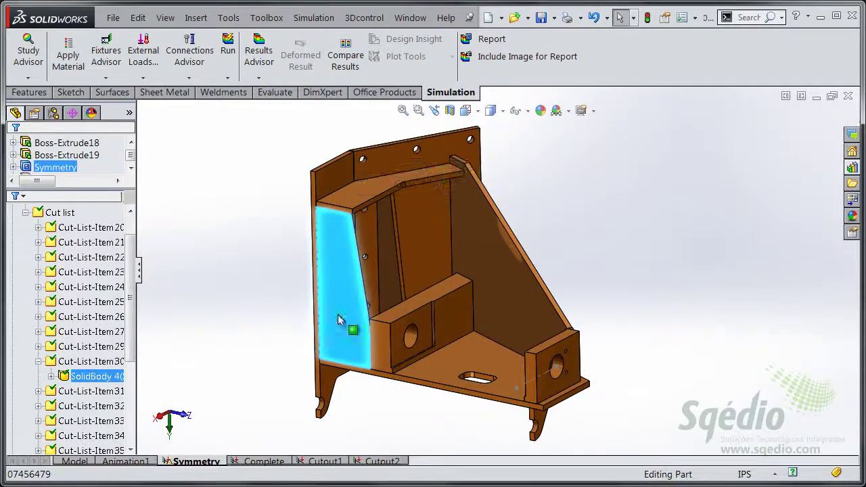
{"action": "left_click", "coordinate": [274, 310]}
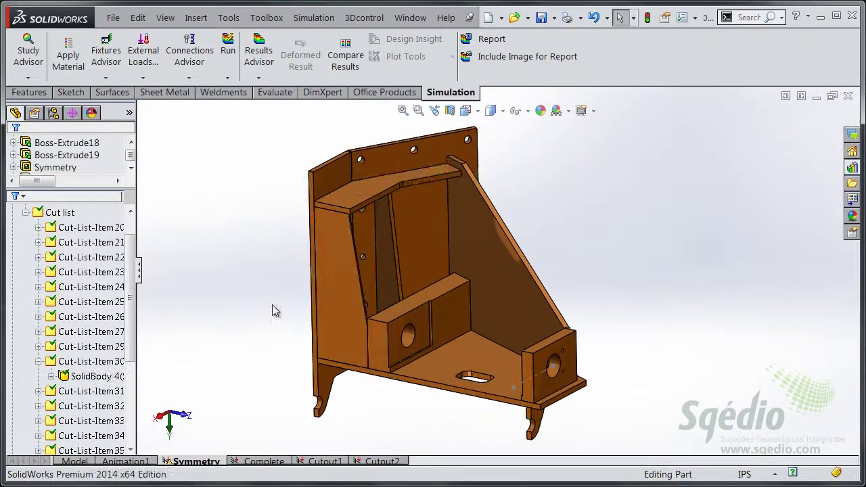
Create a Contact Visualization Plot from the Symmetry study's connections and calculate the contacts for the whole part
{"action": "scroll", "coordinate": [133, 242], "scroll_direction": "up", "scroll_amount": 1}
{"action": "left_click", "coordinate": [124, 227]}
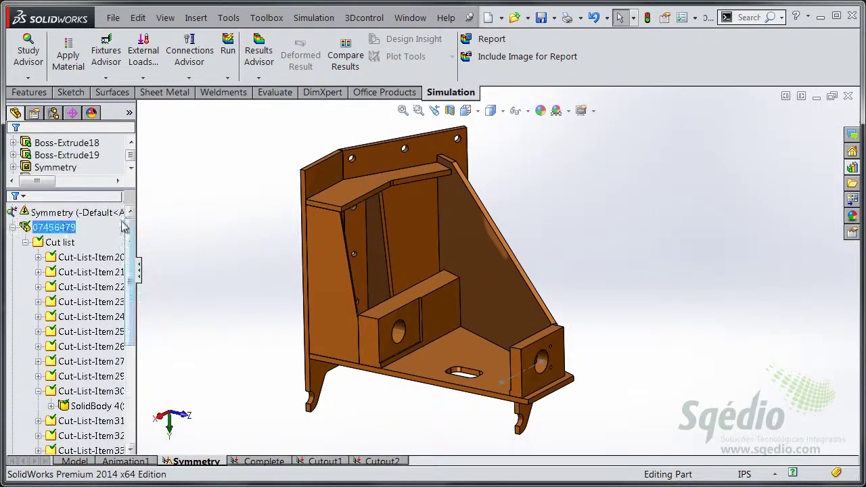
{"action": "left_click", "coordinate": [13, 228]}
{"action": "right_click", "coordinate": [70, 245]}
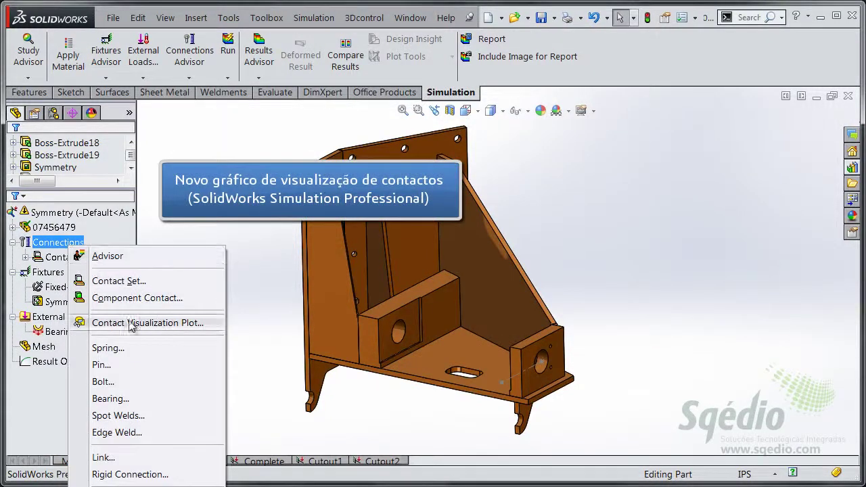
{"action": "left_click", "coordinate": [178, 324]}
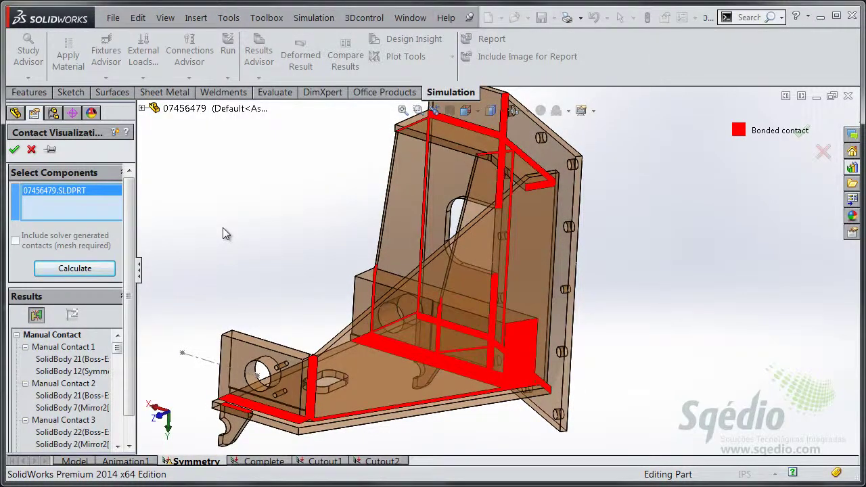
Calculate the contacts for only the rear mounting plate, the base plate and the triangular side plate, and close the contact plot
{"action": "right_click", "coordinate": [243, 197]}
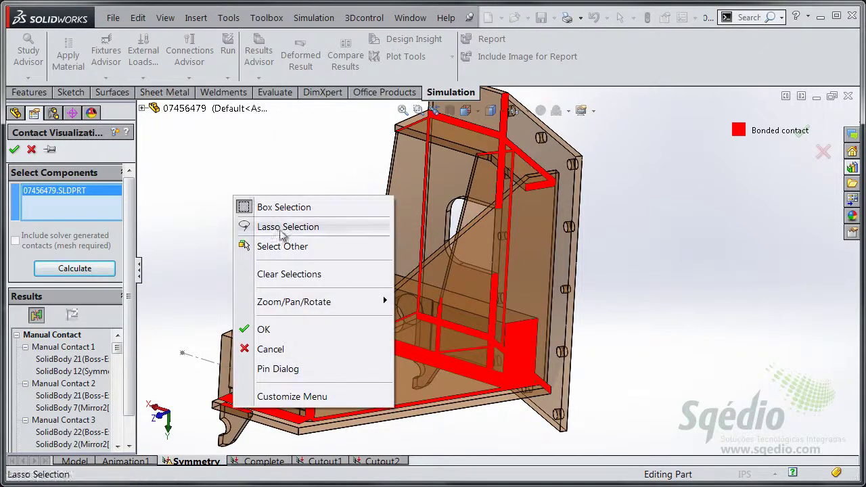
{"action": "left_click", "coordinate": [289, 275]}
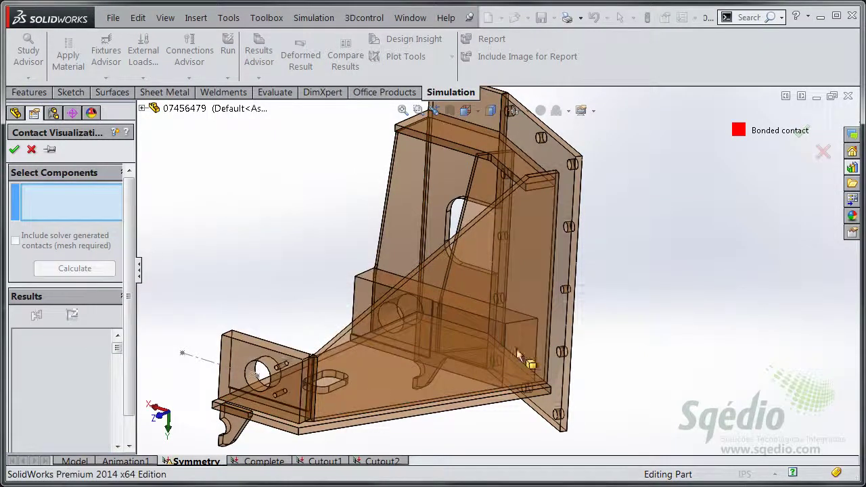
{"action": "left_click", "coordinate": [567, 224]}
{"action": "left_click", "coordinate": [355, 311]}
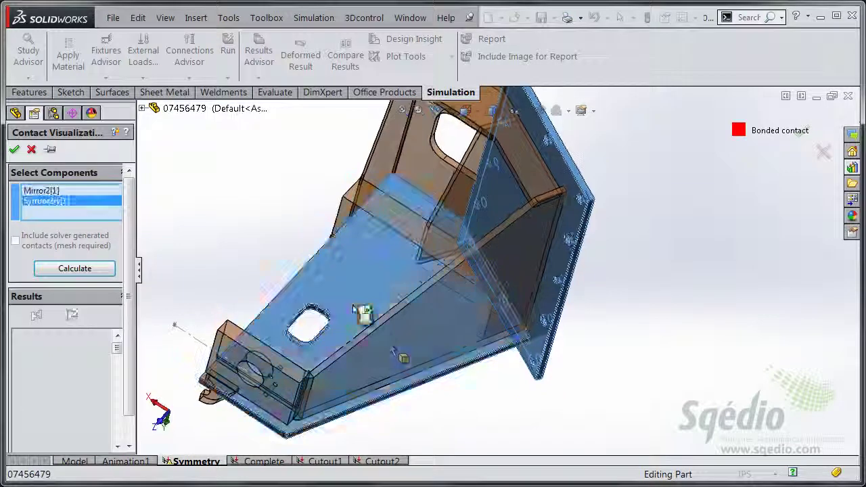
{"action": "left_click", "coordinate": [491, 342]}
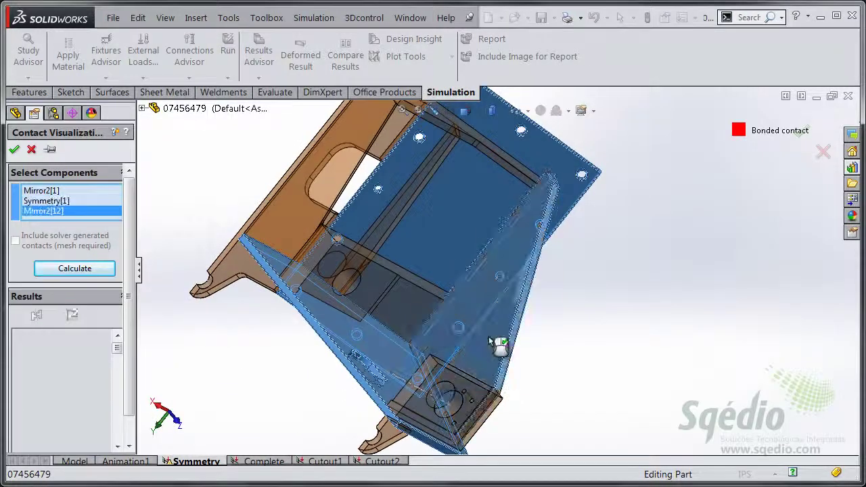
{"action": "left_click", "coordinate": [95, 270]}
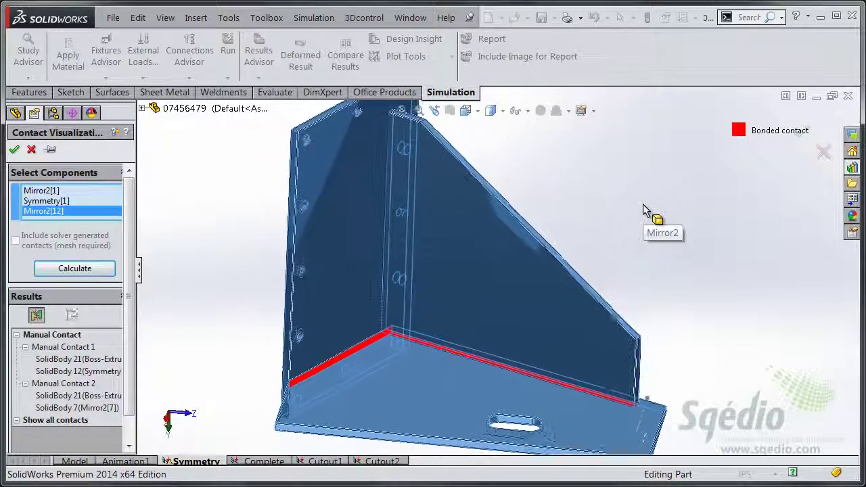
{"action": "left_click", "coordinate": [31, 149]}
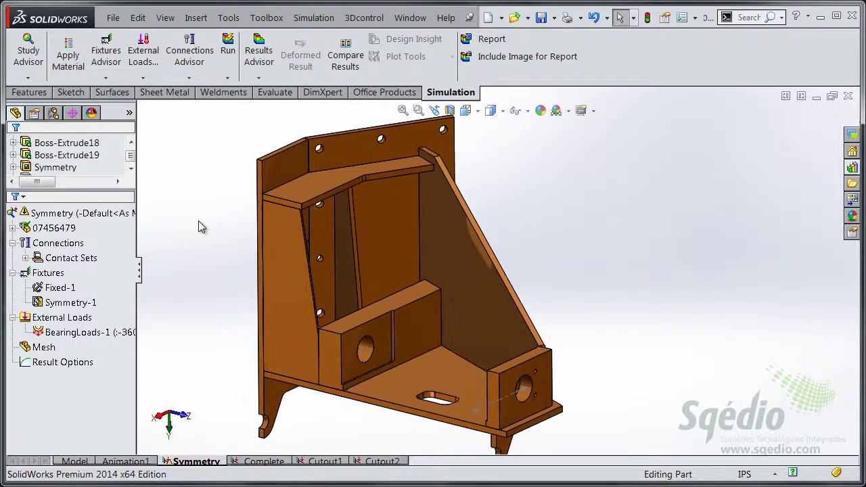
Show the Stress1 von Mises plot of the Complete study with the simulation symbols hidden
{"action": "left_click", "coordinate": [249, 460]}
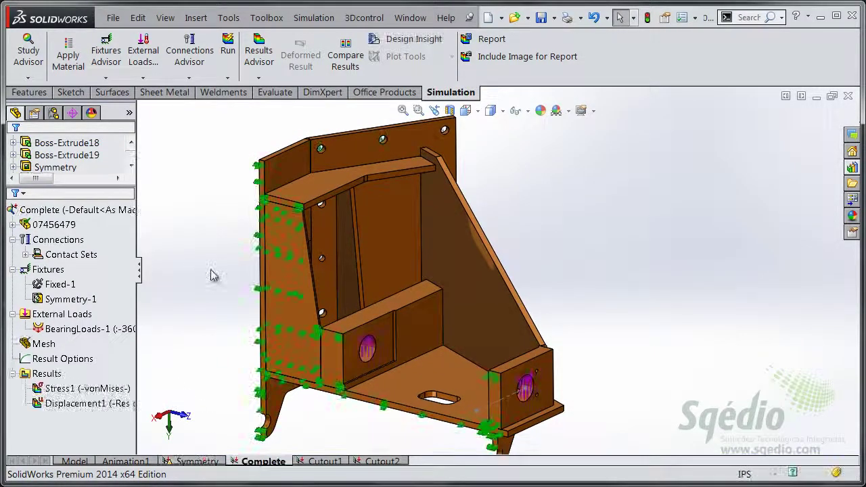
{"action": "left_click", "coordinate": [303, 233]}
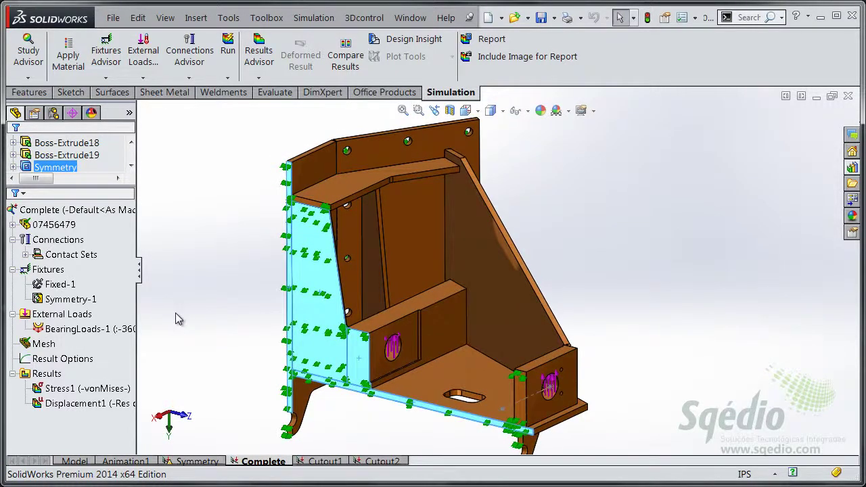
{"action": "left_click", "coordinate": [80, 395]}
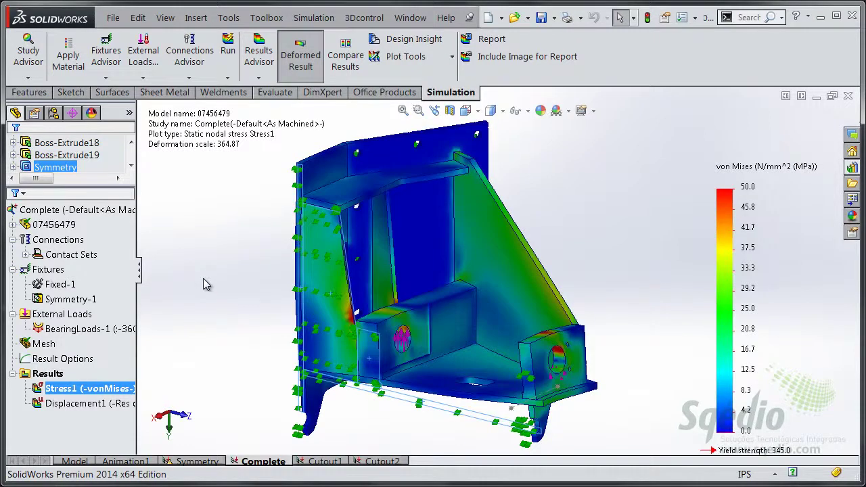
{"action": "left_click", "coordinate": [526, 111]}
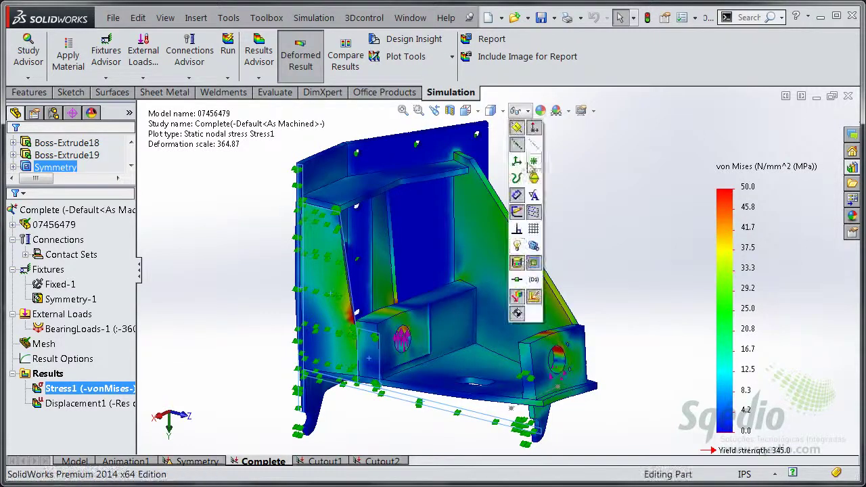
{"action": "left_click", "coordinate": [522, 283]}
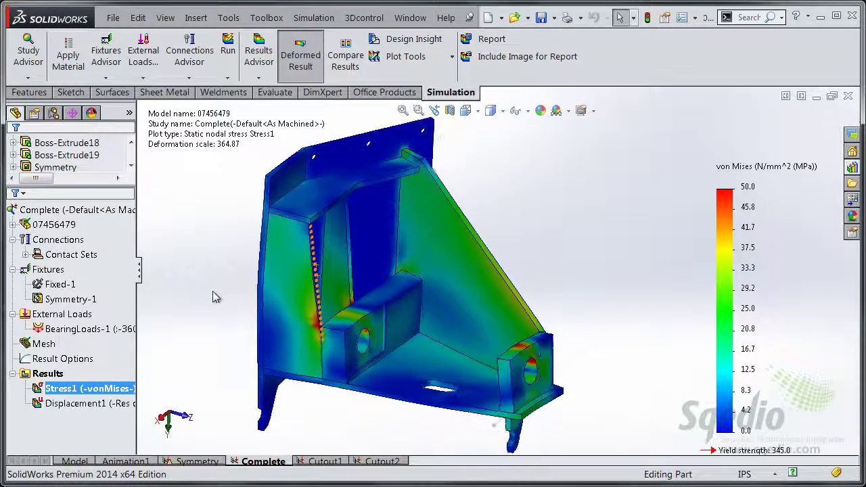
Edit the Stress1 plot definition to display symmetric results, showing the stress on the full mirrored bracket
{"action": "right_click", "coordinate": [76, 391]}
{"action": "left_click", "coordinate": [144, 126]}
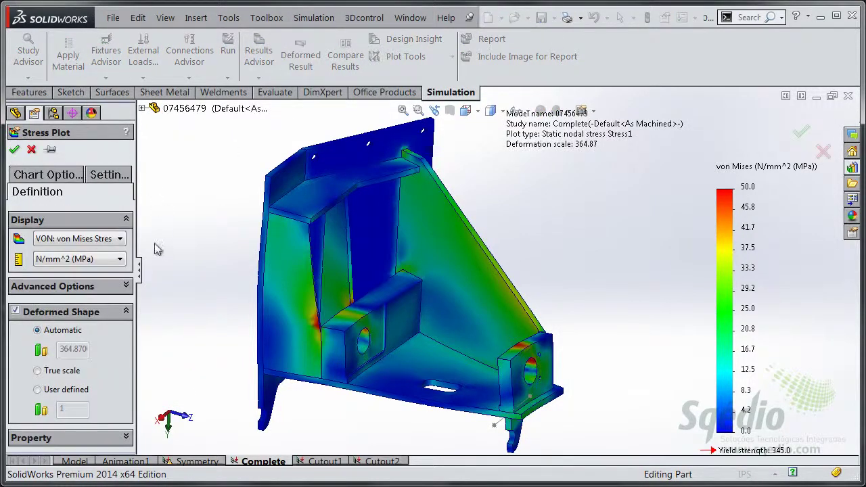
{"action": "left_click", "coordinate": [125, 288]}
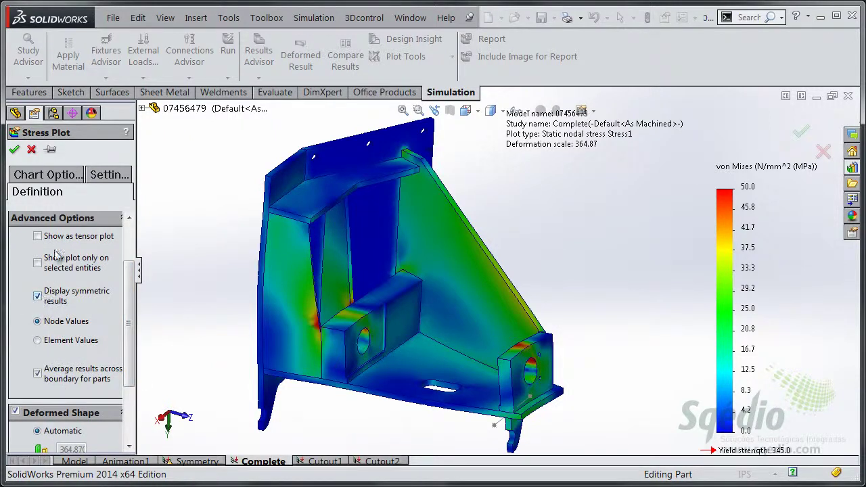
{"action": "right_click", "coordinate": [430, 188]}
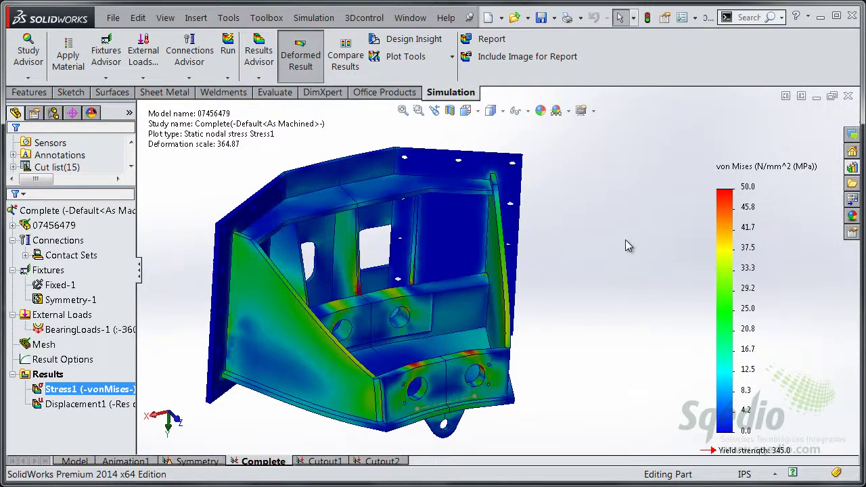
Turn off the display of symmetric results in the Stress1 plot definition
{"action": "right_click", "coordinate": [81, 389]}
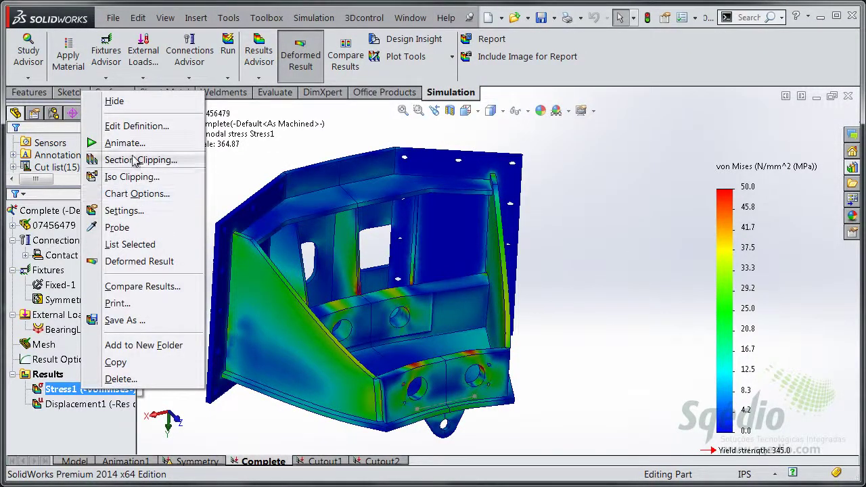
{"action": "left_click", "coordinate": [138, 130]}
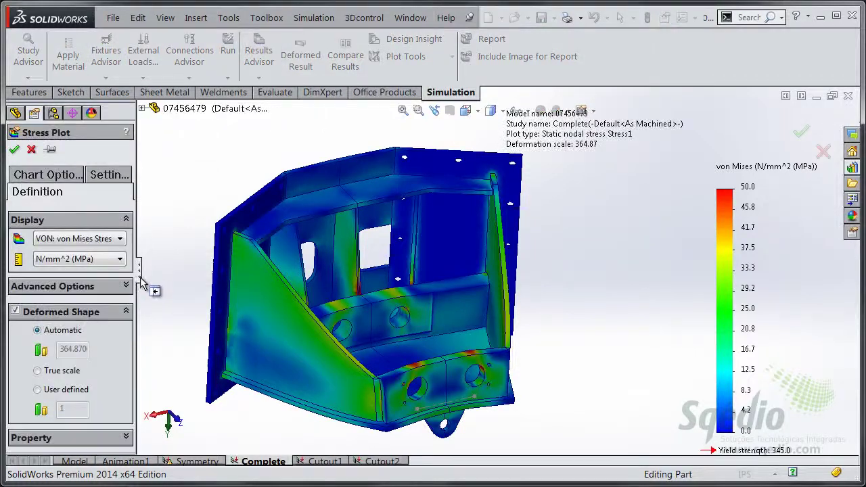
{"action": "left_click", "coordinate": [114, 288]}
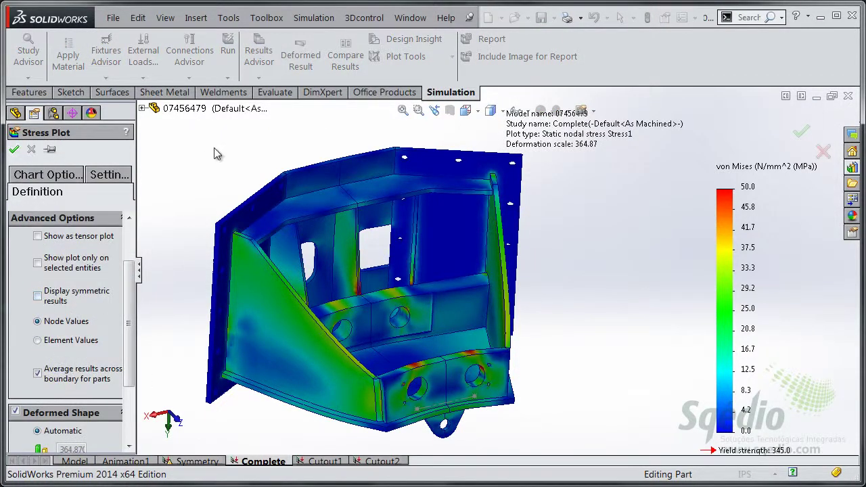
{"action": "key", "text": "Return"}
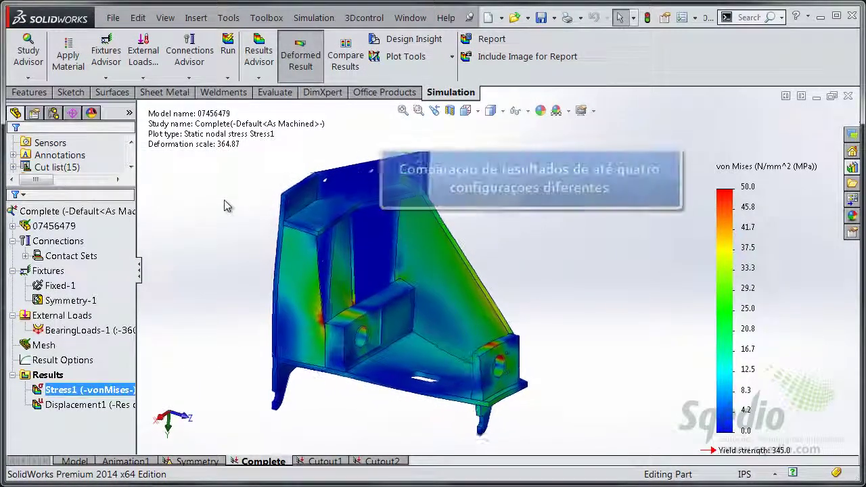
Compare the Stress1 von Mises plots of the Complete, Cutout1 and Cutout2 studies across all configurations, leaving out the Displacement1 plots
{"action": "left_click", "coordinate": [346, 49]}
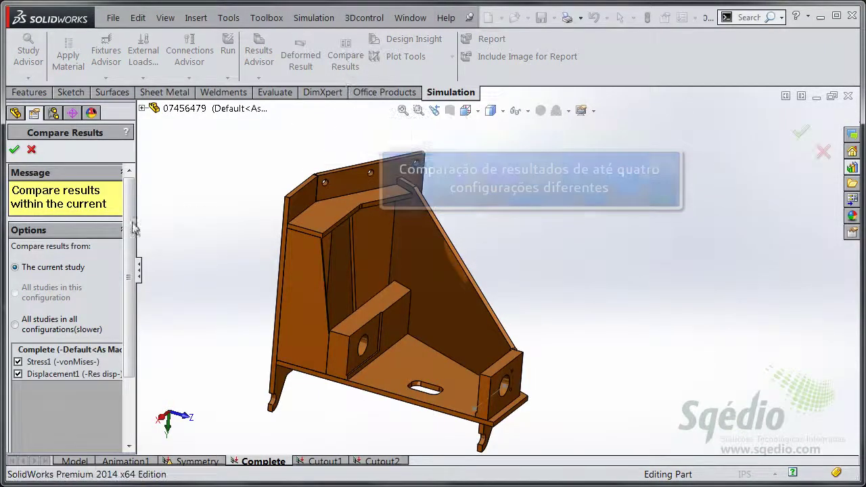
{"action": "mouse_move", "coordinate": [26, 332]}
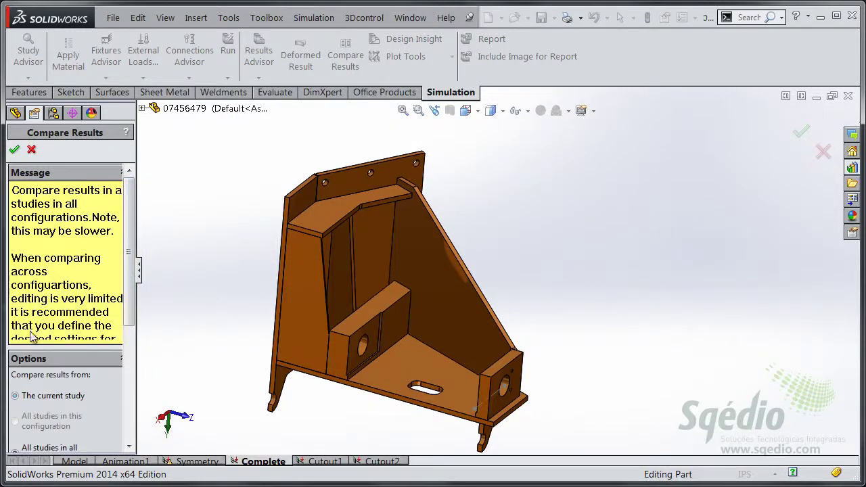
{"action": "left_click_drag", "start_coordinate": [136, 320], "coordinate": [193, 319]}
{"action": "scroll", "coordinate": [68, 274], "scroll_direction": "down", "scroll_amount": 5}
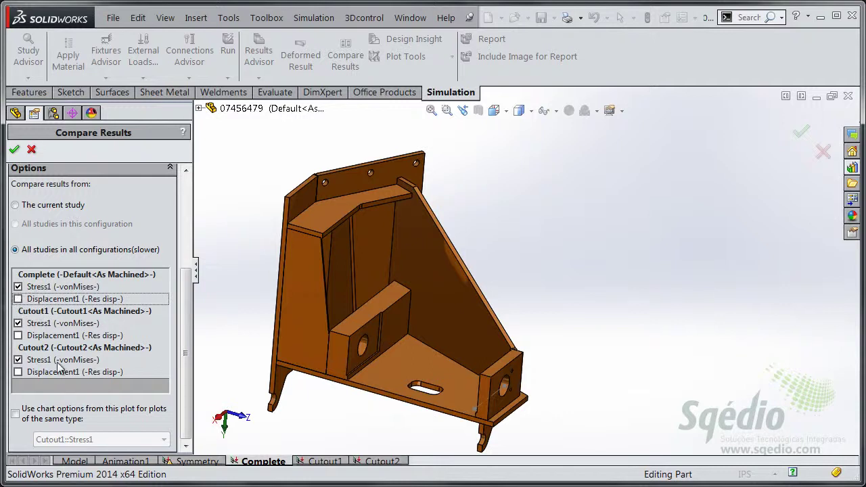
{"action": "left_click", "coordinate": [14, 150]}
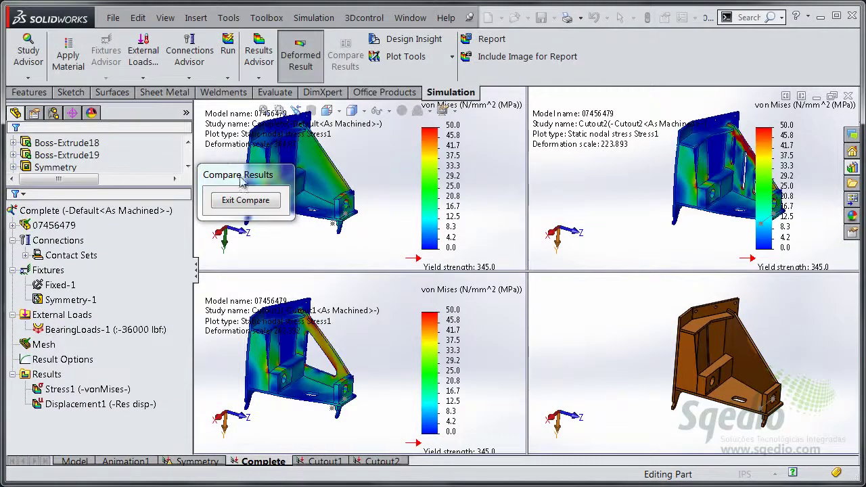
Examine the compared stress plots of the Complete, Cutout1 and Cutout2 studies and the plain model at matching size, and exit the comparison
{"action": "left_click_drag", "start_coordinate": [243, 177], "coordinate": [158, 231]}
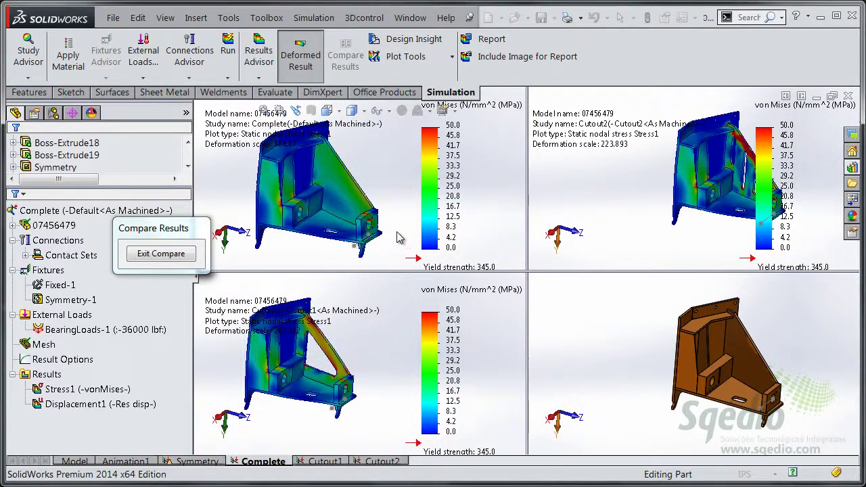
{"action": "left_click", "coordinate": [646, 201]}
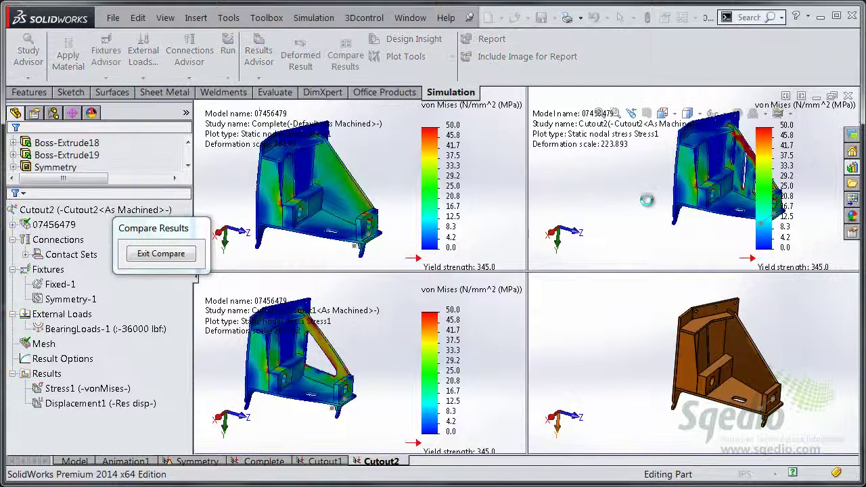
{"action": "middle_click_drag", "start_coordinate": [645, 210], "coordinate": [574, 233]}
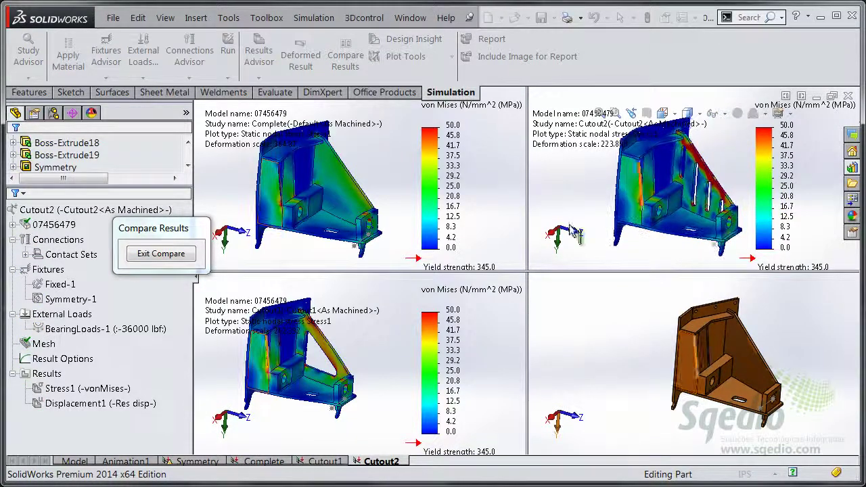
{"action": "left_click", "coordinate": [383, 367]}
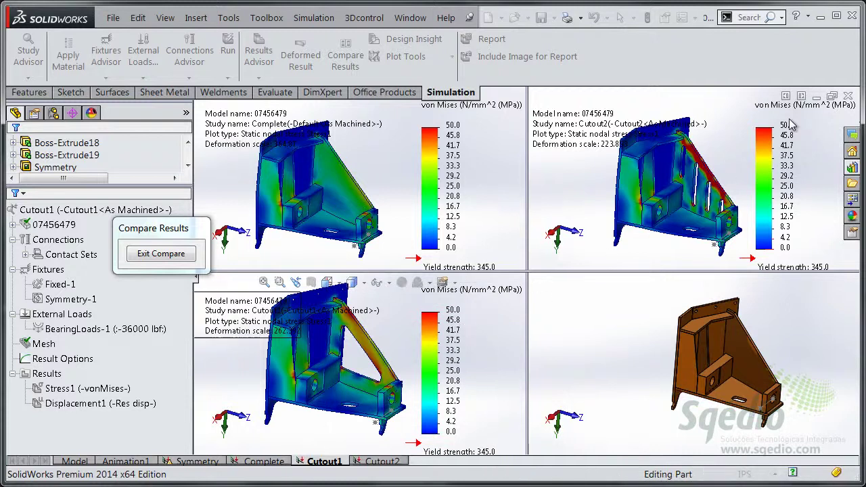
{"action": "left_click", "coordinate": [732, 173]}
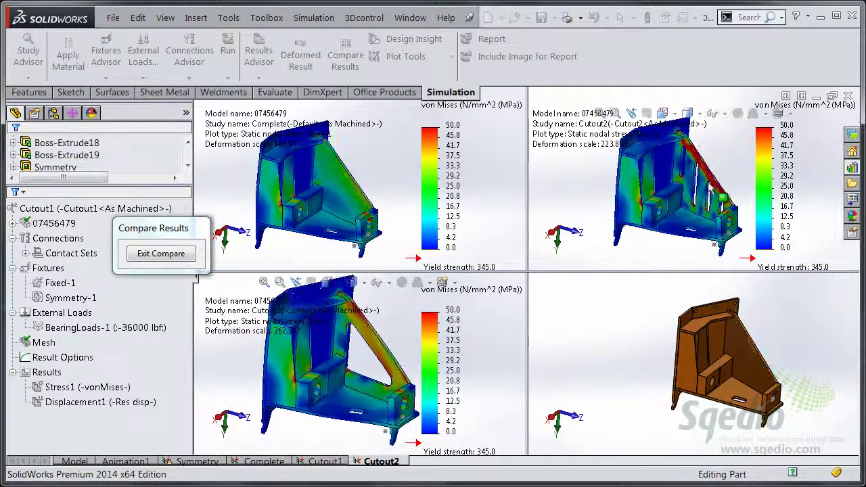
{"action": "scroll", "coordinate": [646, 249], "scroll_direction": "down", "scroll_amount": 4}
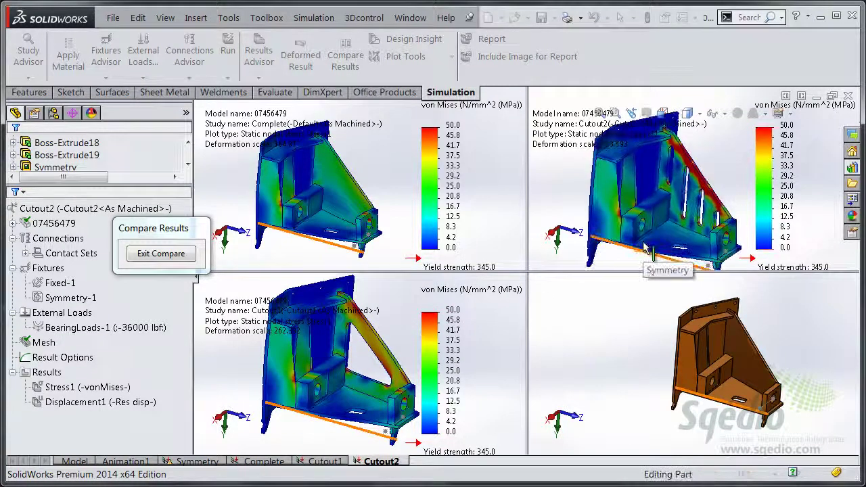
{"action": "left_click", "coordinate": [499, 201]}
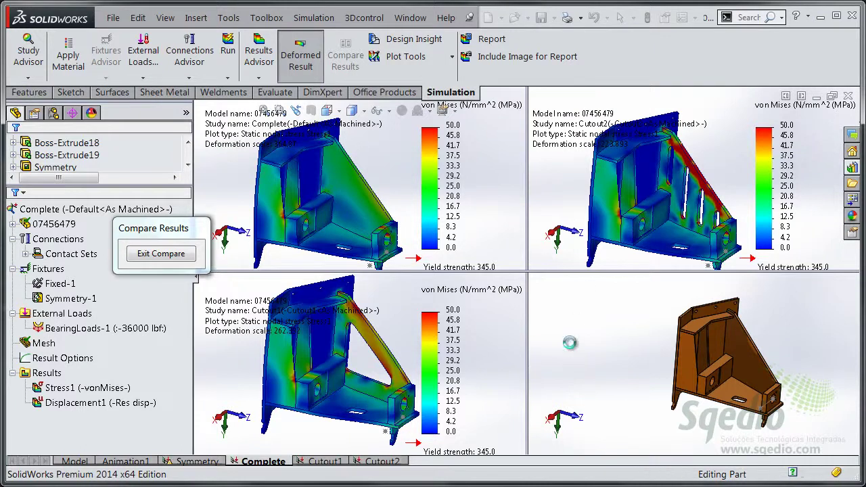
{"action": "left_click", "coordinate": [572, 346]}
{"action": "key", "text": "f"}
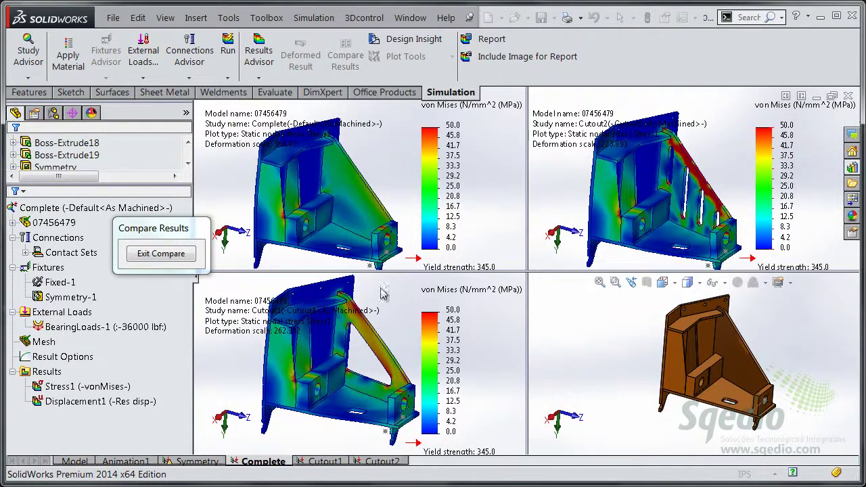
{"action": "left_click", "coordinate": [161, 254]}
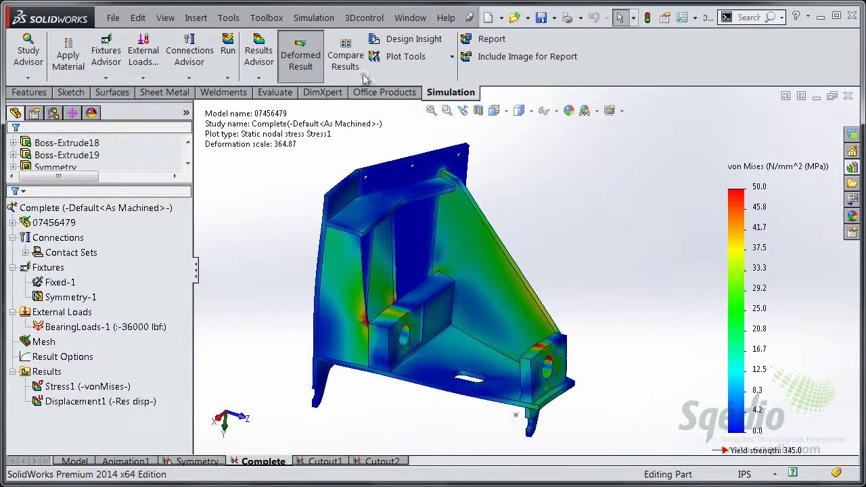
Try turning off the Simulation system option to load all Simulation studies when opening a model, and discard the change
{"action": "left_click", "coordinate": [302, 22]}
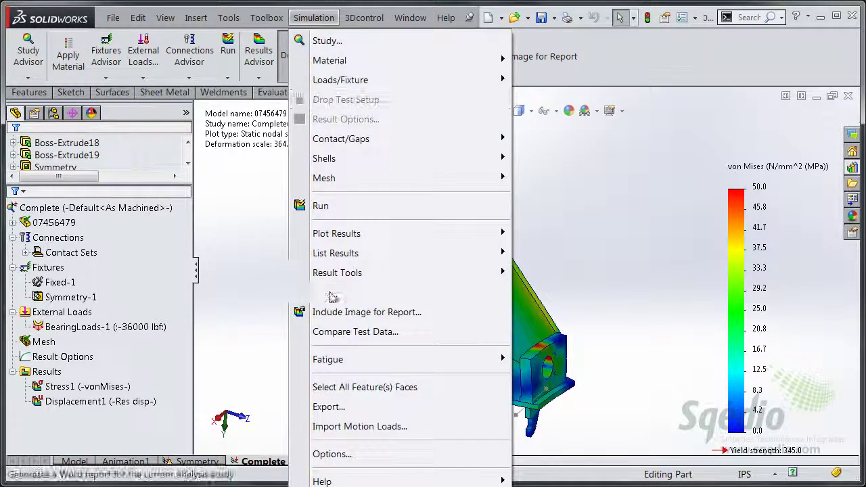
{"action": "left_click", "coordinate": [350, 458]}
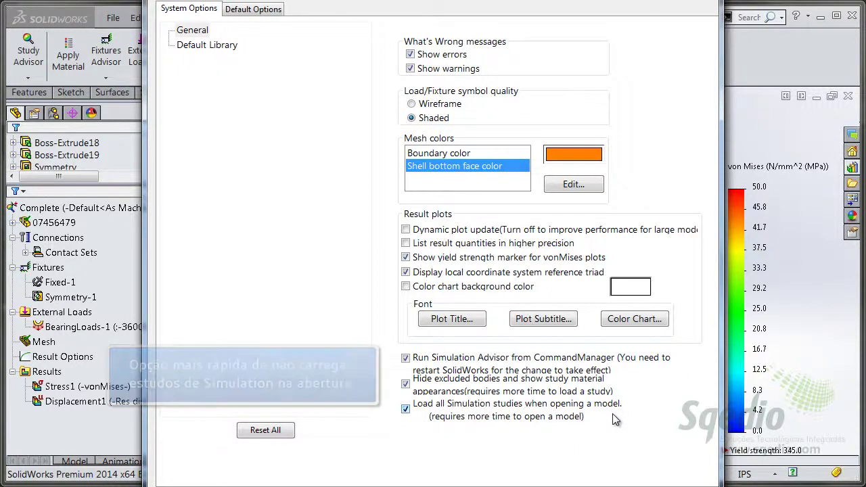
{"action": "left_click", "coordinate": [406, 410]}
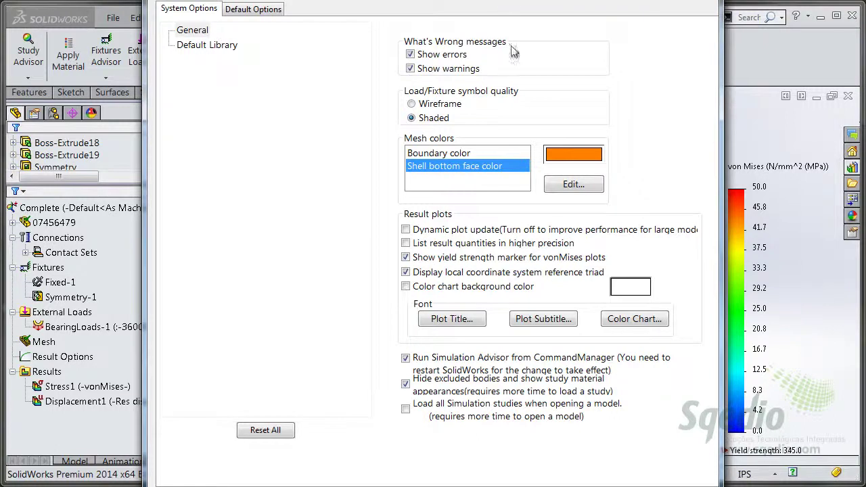
{"action": "left_click_drag", "start_coordinate": [433, 0], "coordinate": [435, 0]}
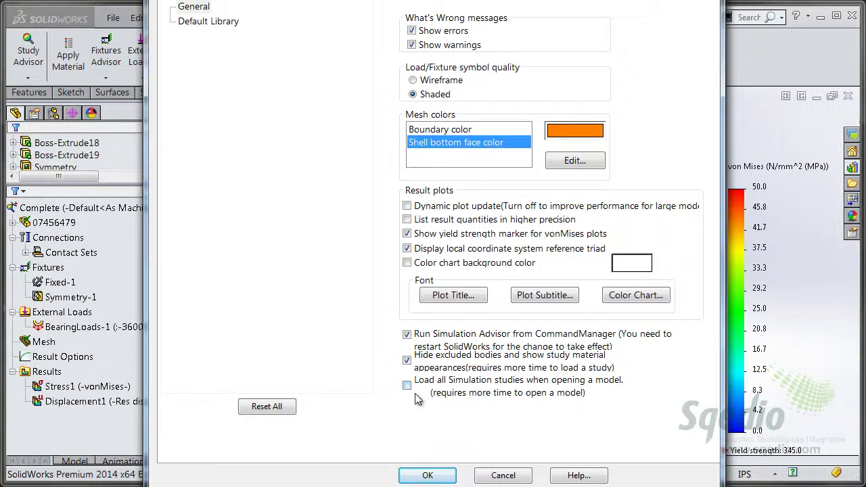
{"action": "left_click", "coordinate": [492, 478]}
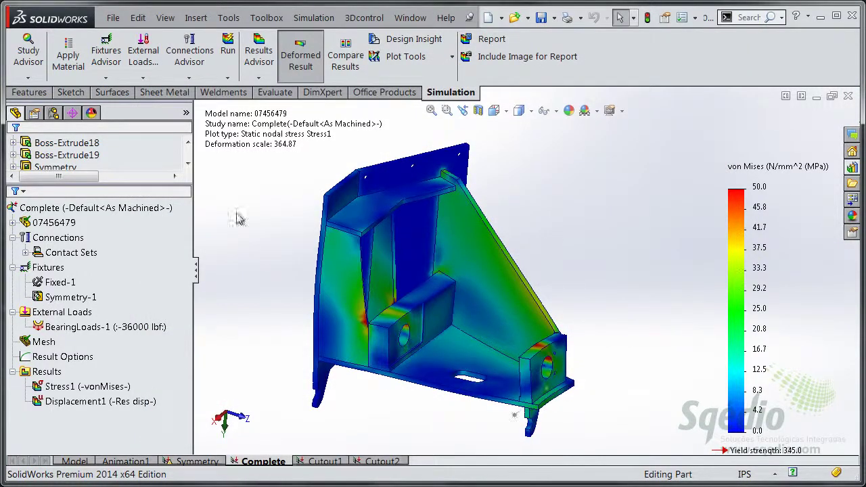
Try the Large Problem Direct Sparse solver in the Complete study's static properties, and discard the changes
{"action": "left_click", "coordinate": [72, 208]}
{"action": "right_click", "coordinate": [72, 210]}
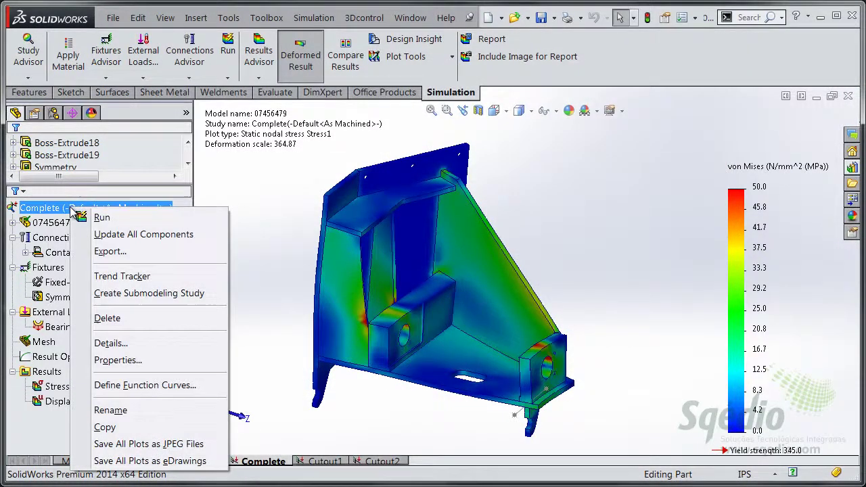
{"action": "left_click", "coordinate": [150, 361]}
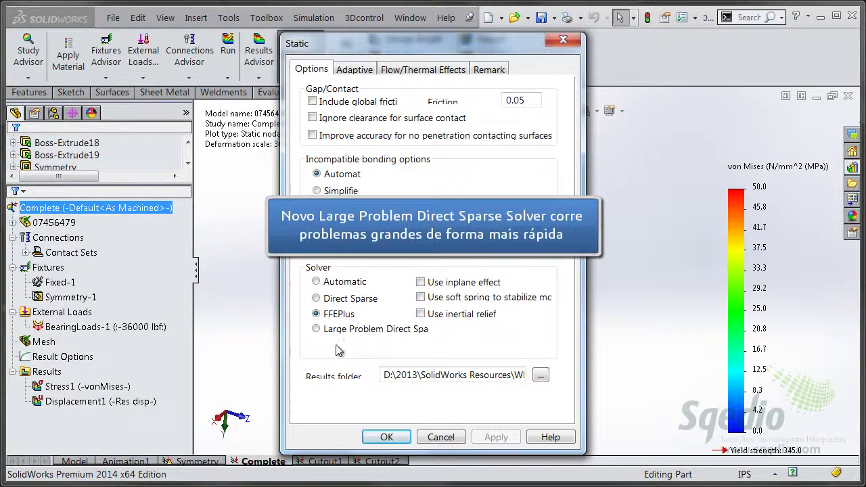
{"action": "left_click", "coordinate": [317, 331]}
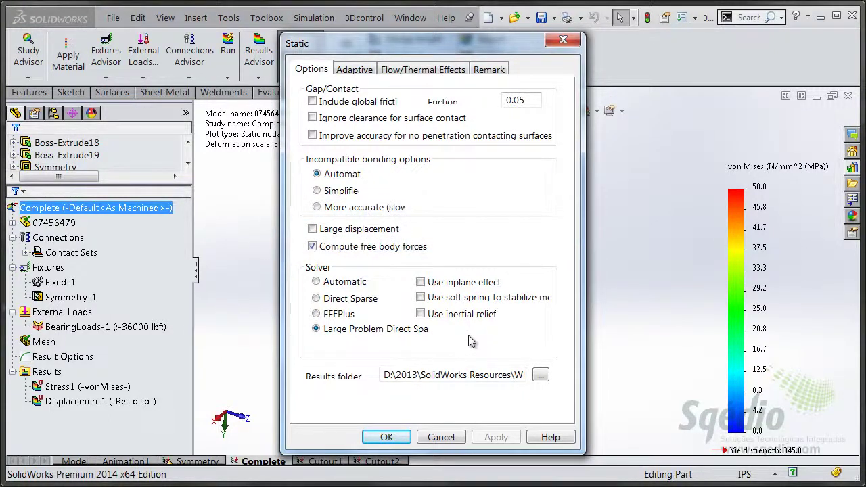
{"action": "left_click_drag", "start_coordinate": [434, 50], "coordinate": [418, 43]}
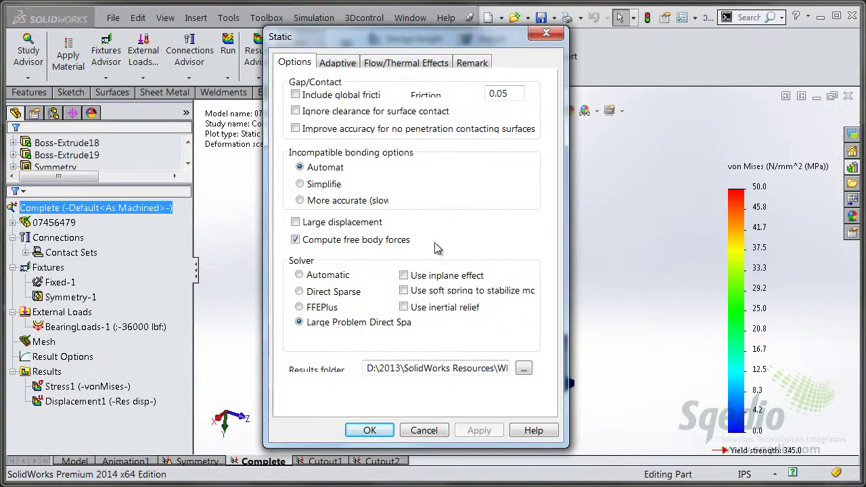
{"action": "left_click", "coordinate": [323, 278]}
{"action": "left_click", "coordinate": [301, 324]}
{"action": "left_click", "coordinate": [427, 431]}
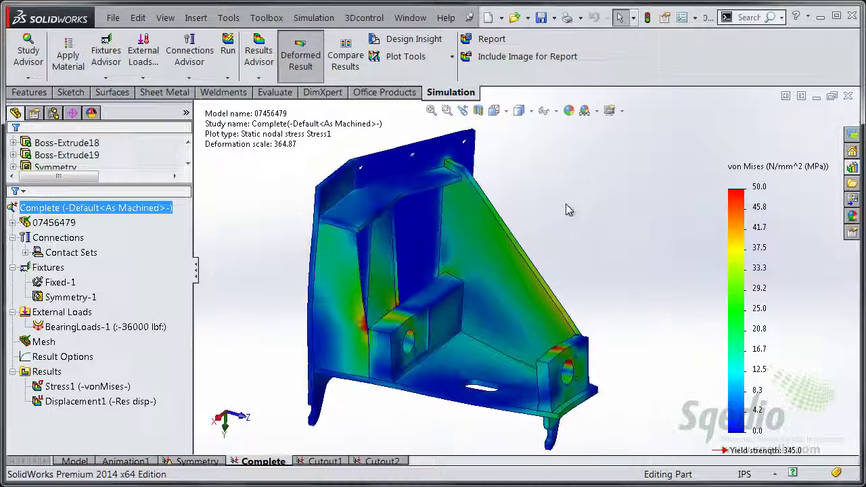